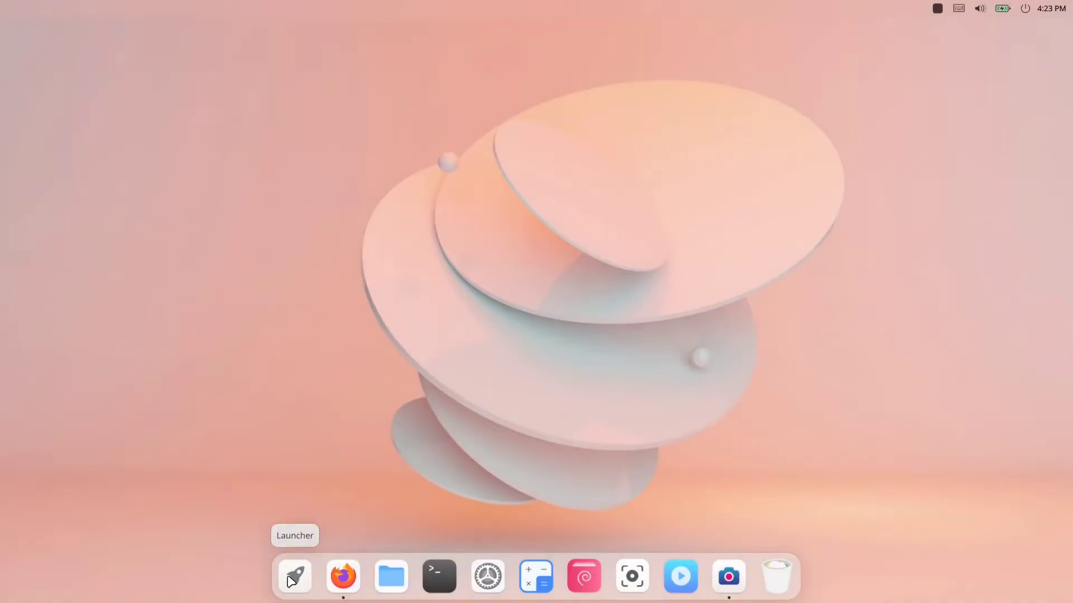
# Step: Glance at the app launcher, then launch Settings from the dock to reach its WLAN page
pyautogui.click(292, 579)
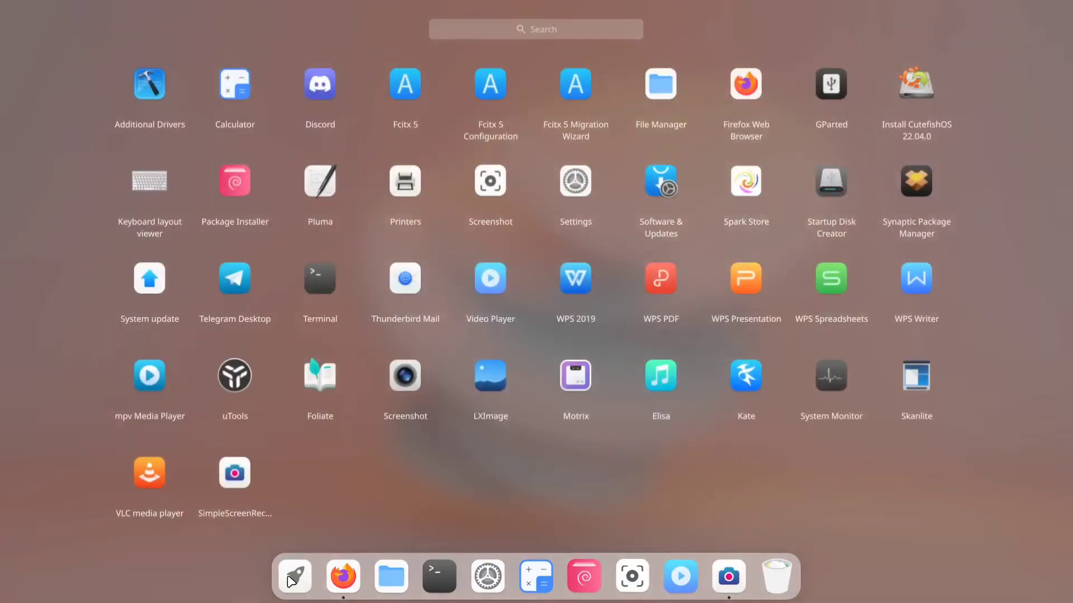
pyautogui.click(459, 494)
pyautogui.click(496, 579)
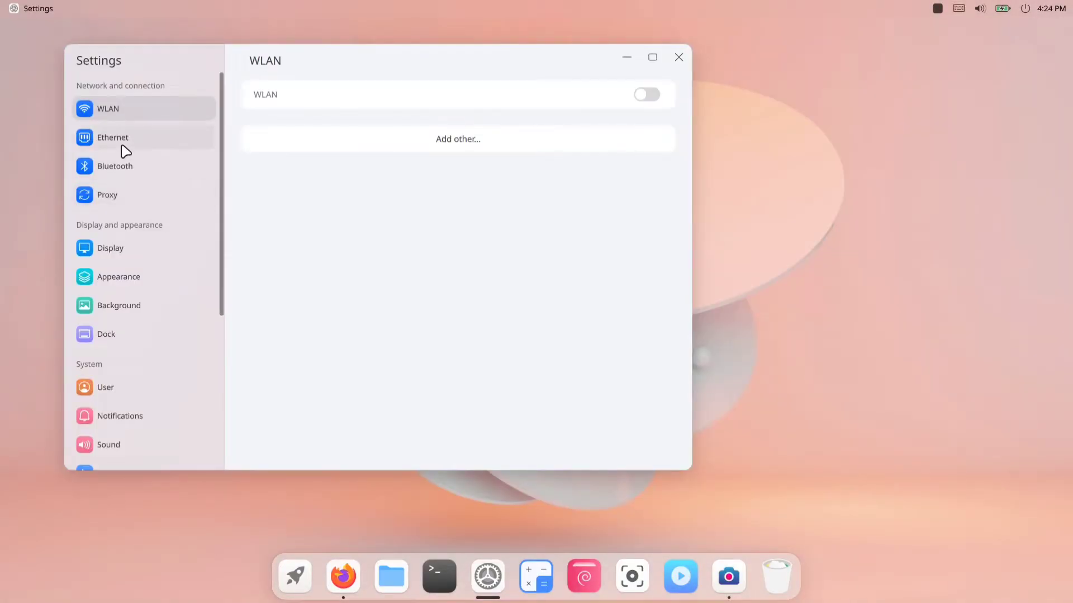
# Step: Browse the Bluetooth and Proxy pages, then review Display resolutions, keeping 1920x1080
pyautogui.click(124, 166)
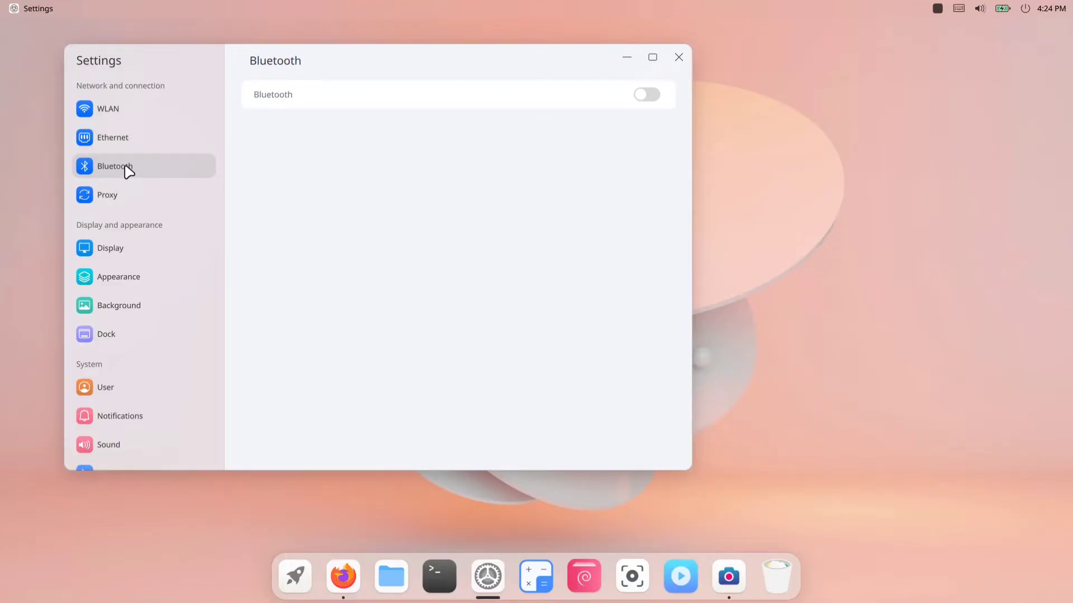
pyautogui.click(134, 195)
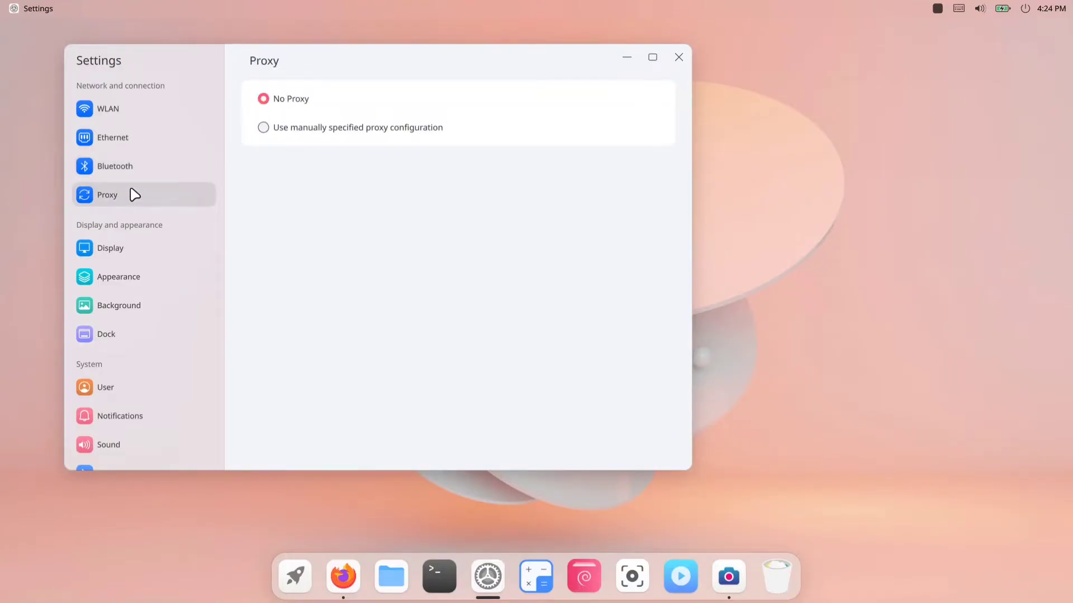
pyautogui.click(143, 249)
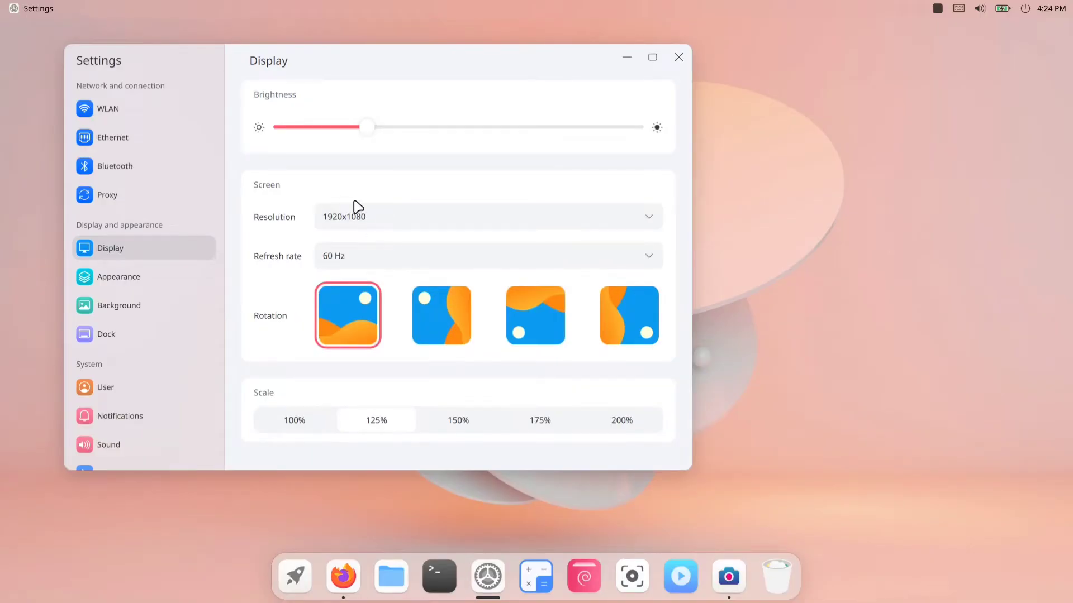
pyautogui.click(404, 218)
pyautogui.scroll(-10, 428, 311)
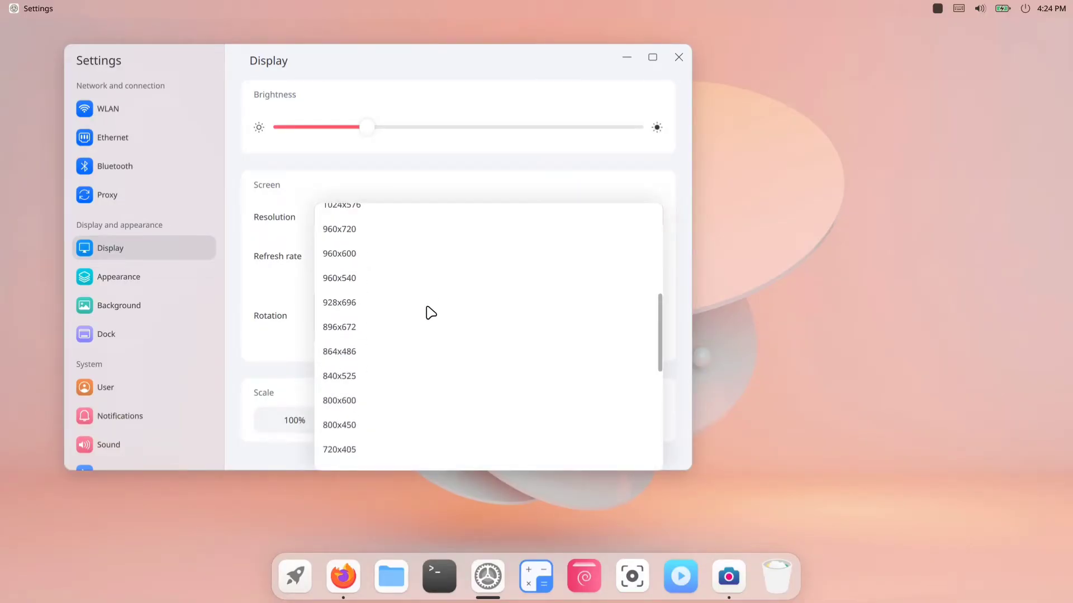
pyautogui.scroll(10, 337, 209)
pyautogui.click(304, 187)
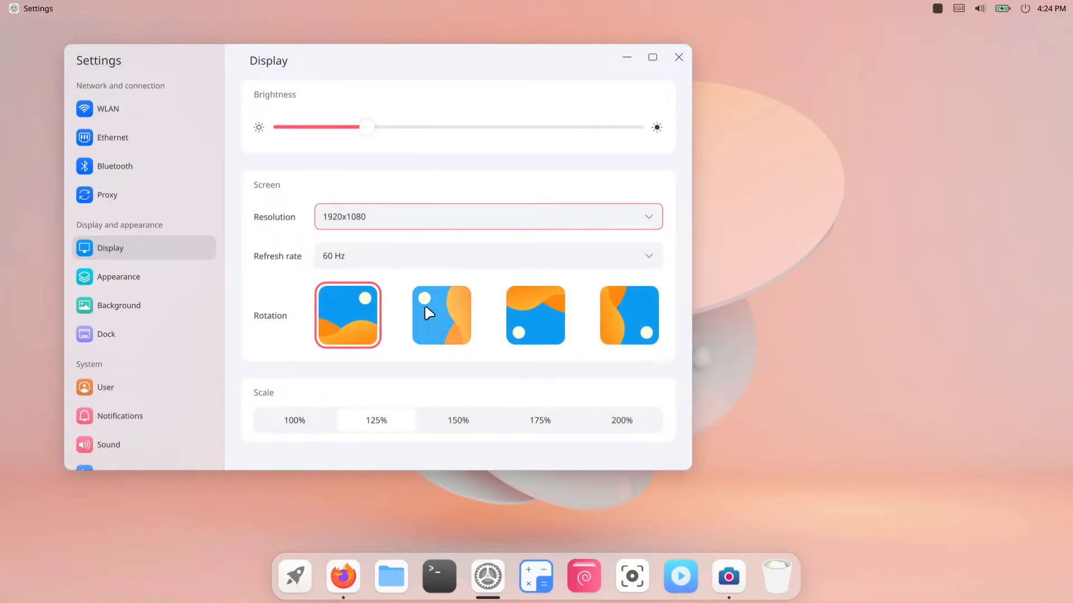
# Step: On the Appearance page, try the Dark theme, return to Light, and minimize and restore the window
pyautogui.click(122, 279)
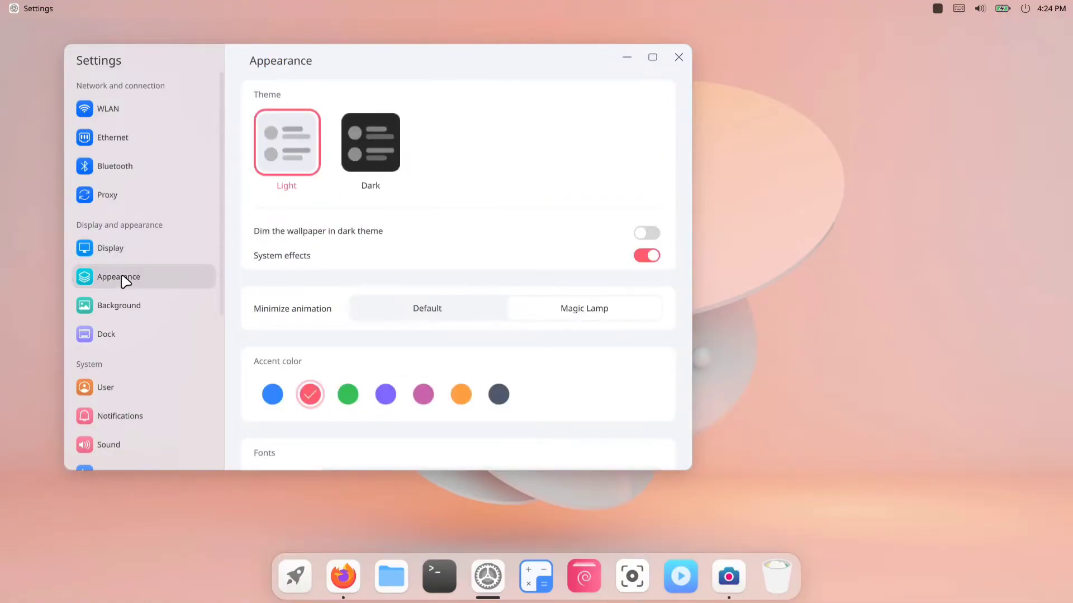
pyautogui.click(367, 136)
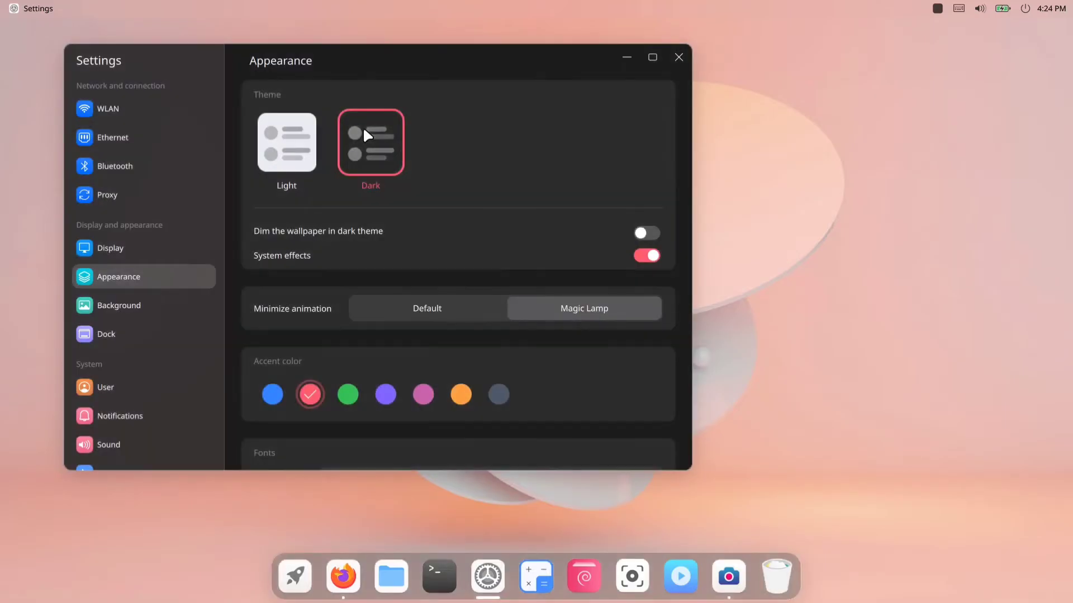
pyautogui.click(289, 142)
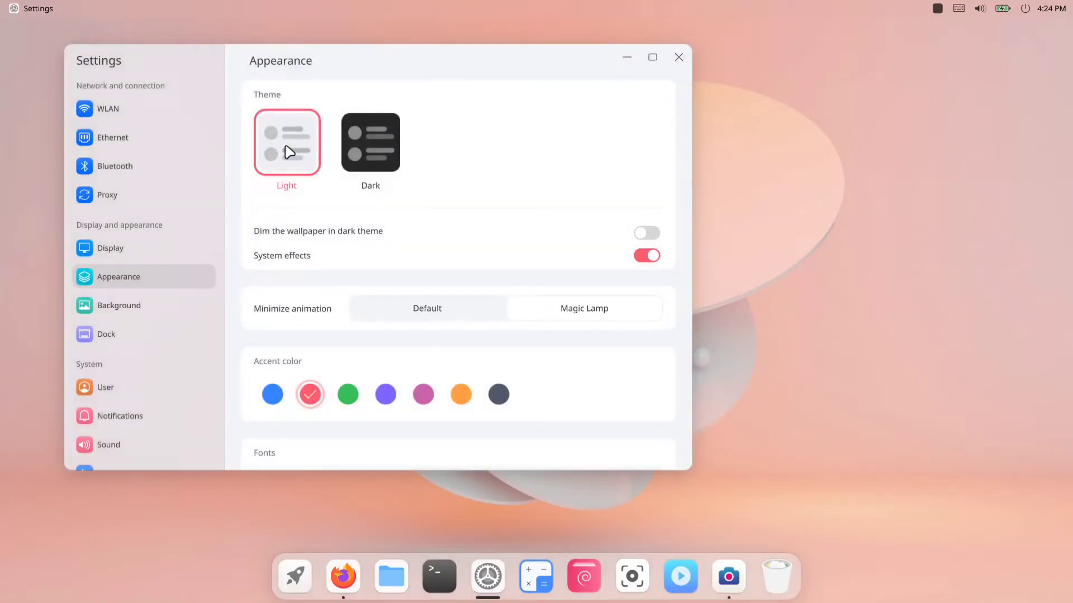
pyautogui.click(627, 56)
pyautogui.click(493, 591)
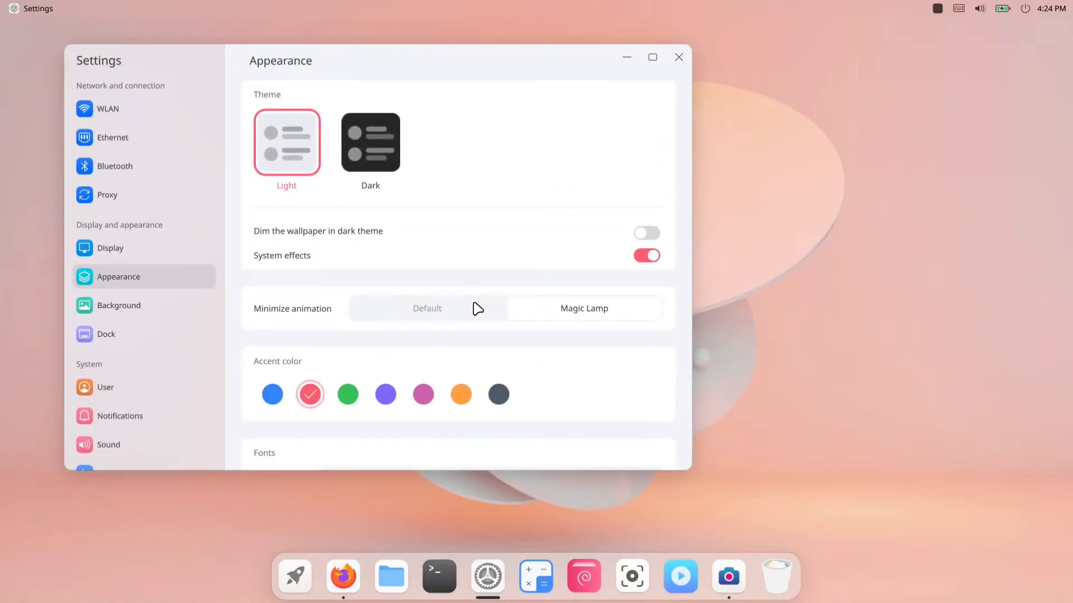
pyautogui.click(477, 309)
pyautogui.click(483, 577)
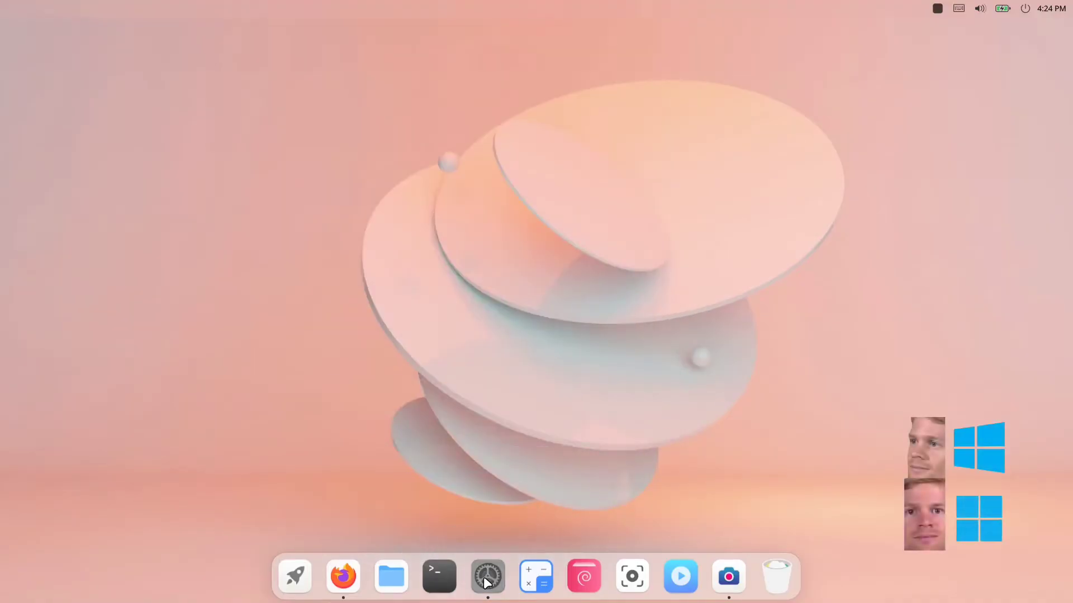
pyautogui.click(484, 577)
# Step: Set the accent colour to blue and keep Noto Sans as the general font
pyautogui.scroll(-1, 271, 378)
pyautogui.click(272, 376)
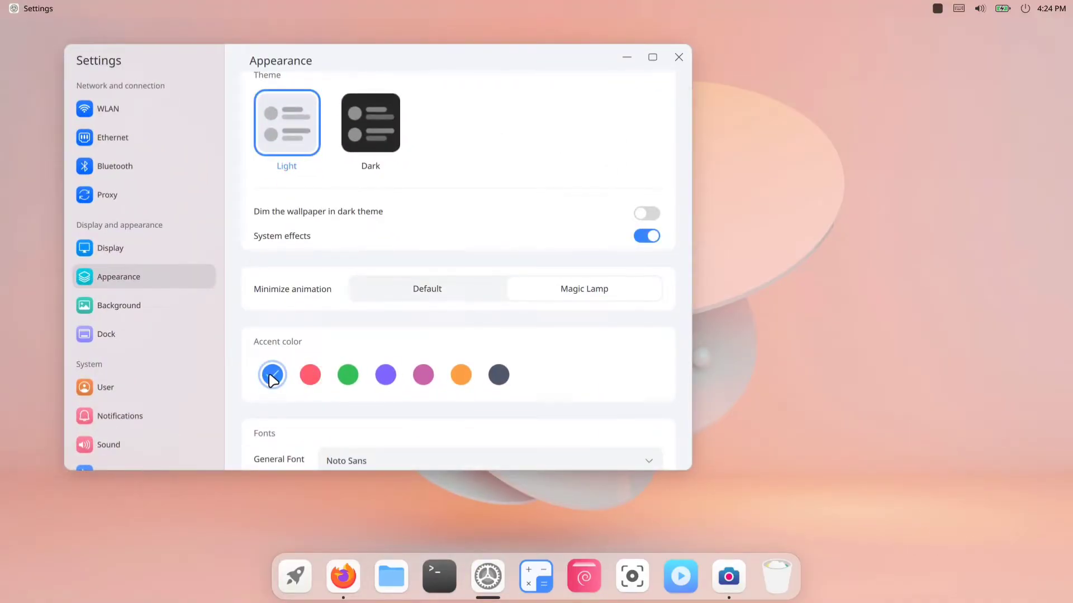
pyautogui.scroll(-3, 436, 345)
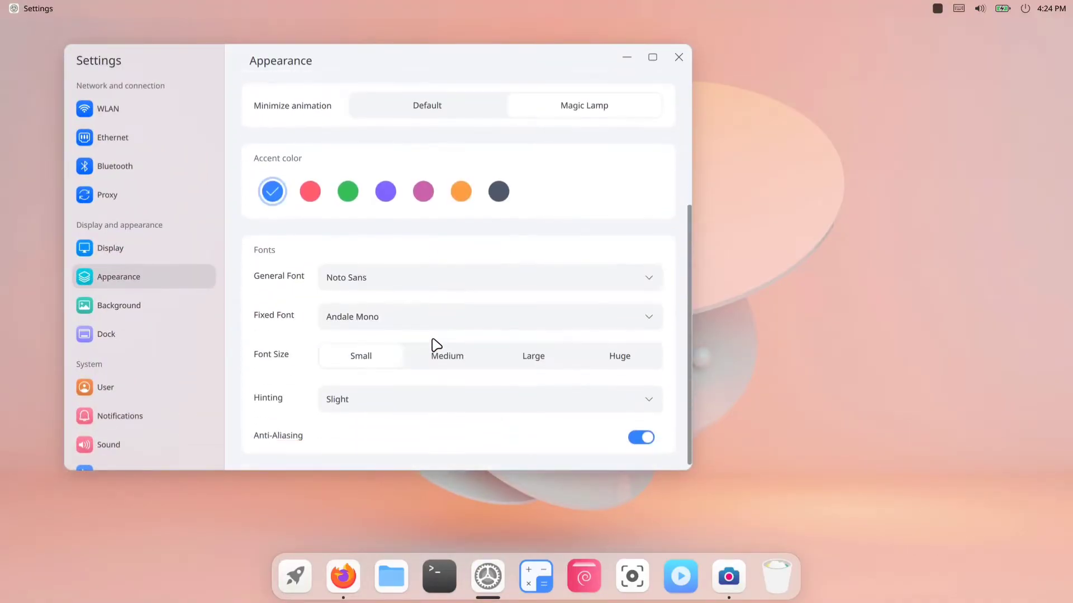
pyautogui.click(359, 277)
pyautogui.scroll(5, 438, 166)
pyautogui.scroll(5, 439, 166)
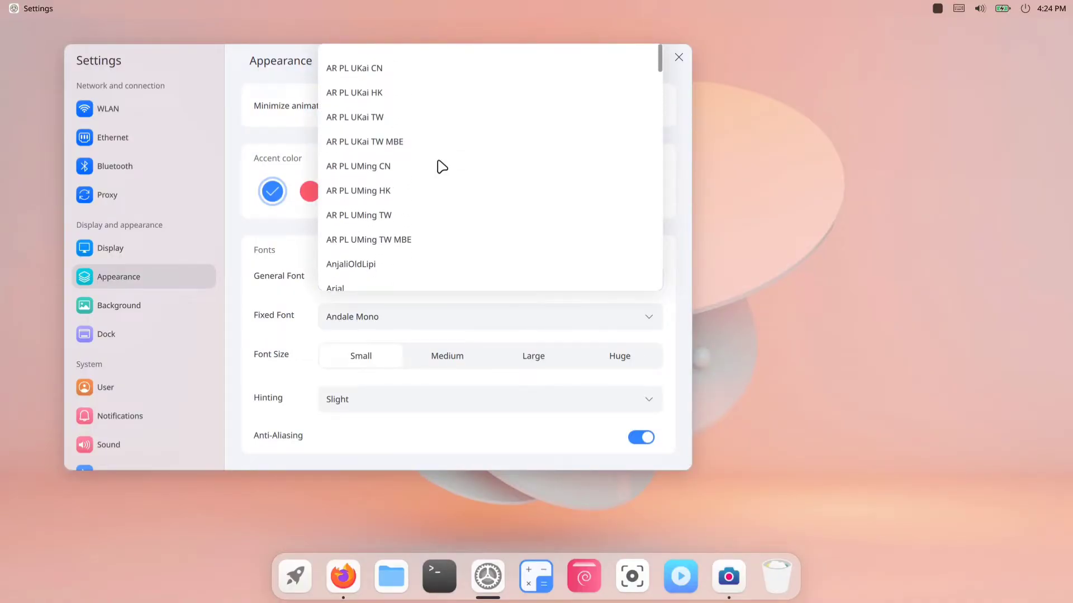
pyautogui.scroll(-20, 439, 166)
pyautogui.click(242, 308)
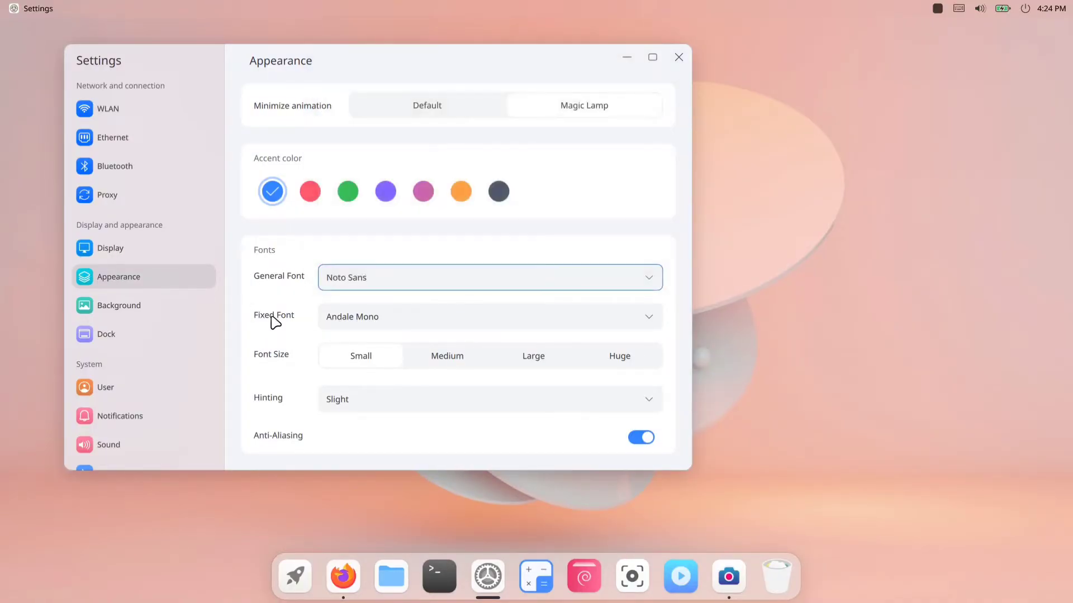
# Step: Preview the mountain sunset and blue swirl pictures as wallpaper on the Background page
pyautogui.click(142, 307)
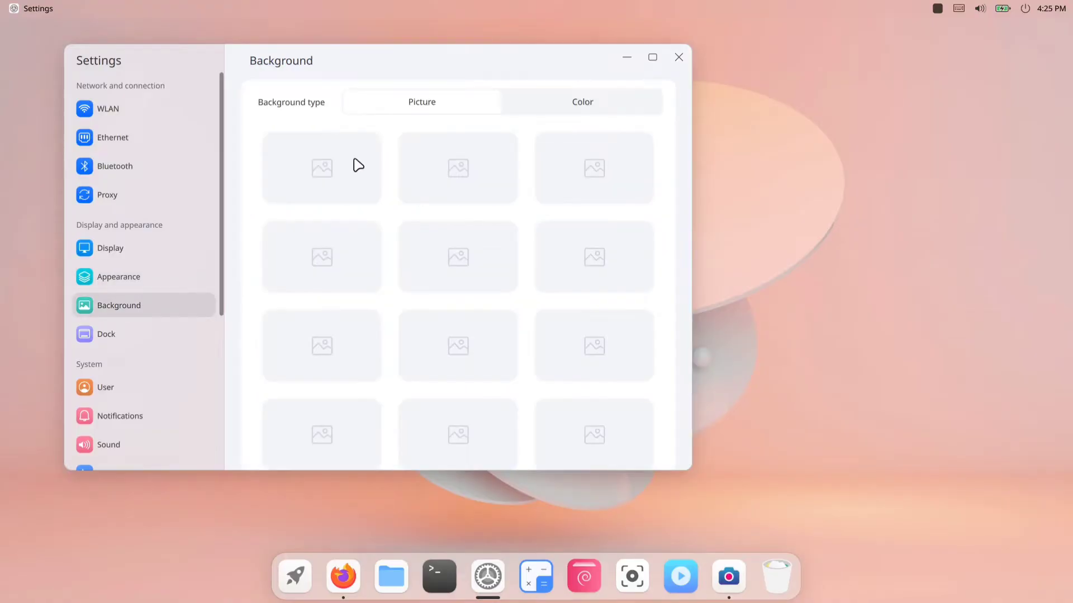
pyautogui.scroll(-8, 419, 282)
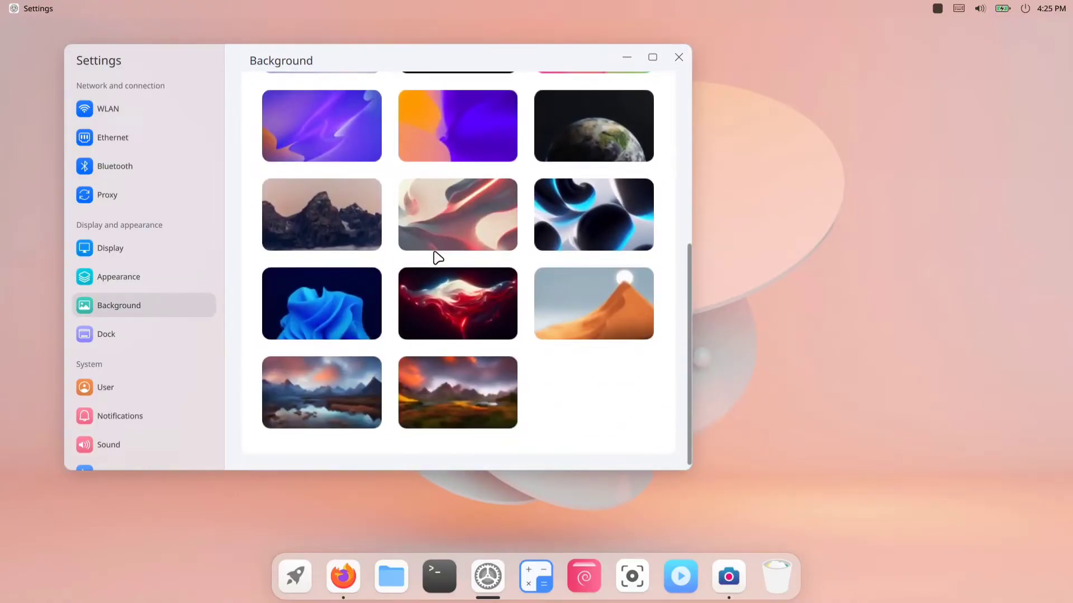
pyautogui.click(458, 393)
pyautogui.moveTo(554, 60); pyautogui.dragTo(557, 99)
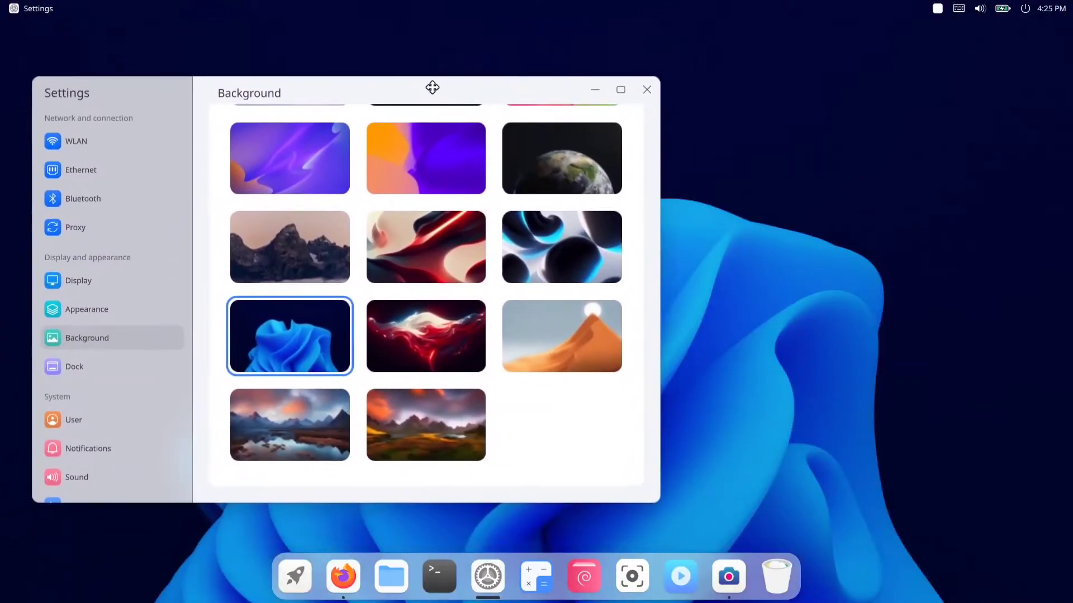
pyautogui.moveTo(430, 89); pyautogui.dragTo(460, 70)
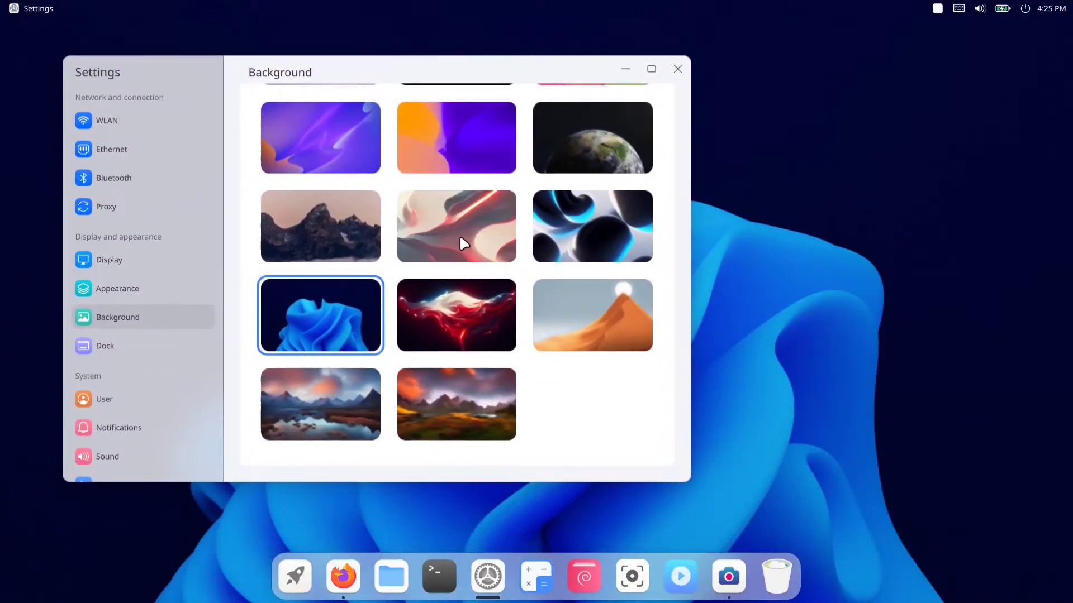
pyautogui.scroll(10, 462, 241)
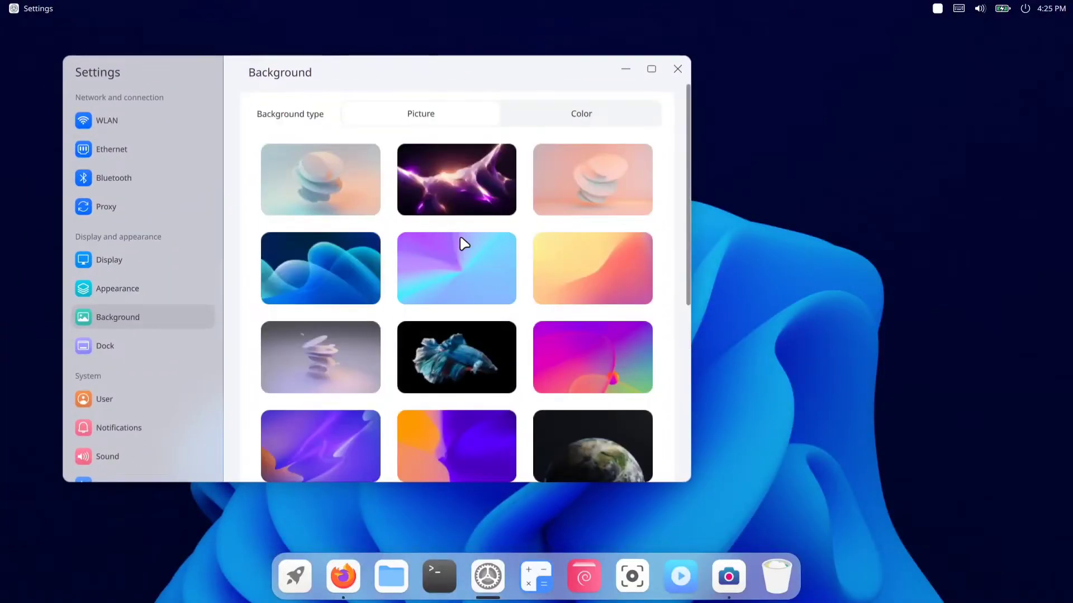
# Step: Try a solid blue desktop colour, then set the Earth picture as the wallpaper
pyautogui.click(587, 109)
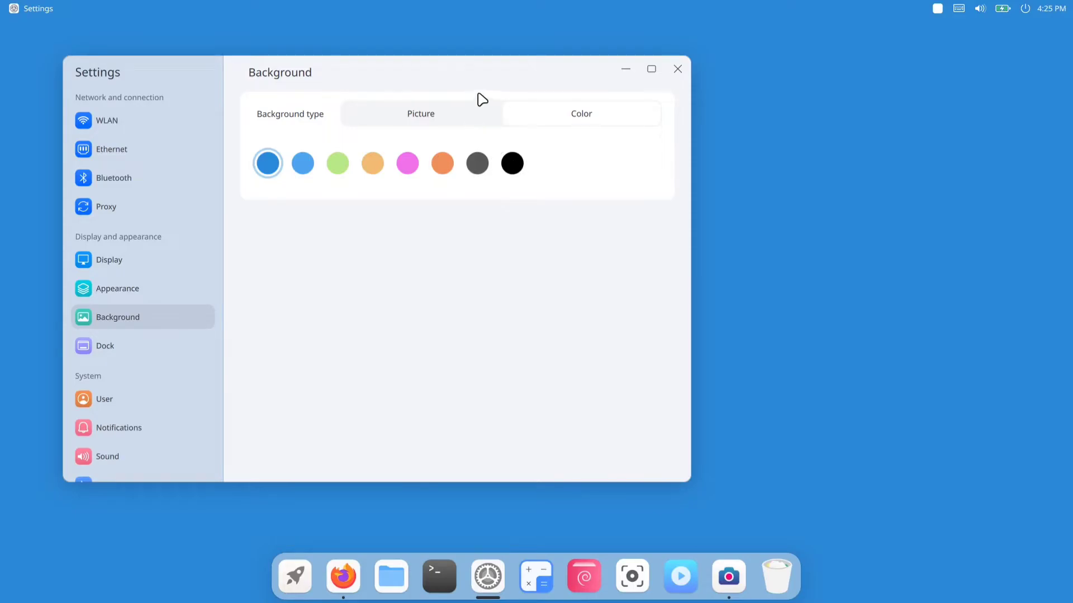
pyautogui.click(438, 120)
pyautogui.scroll(-2, 575, 252)
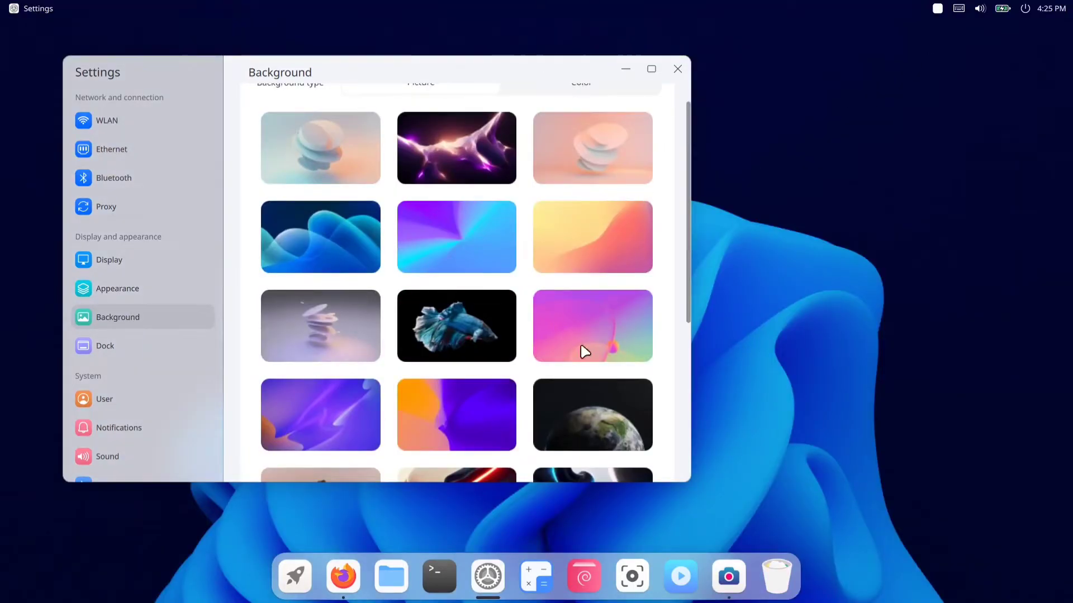
pyautogui.click(578, 416)
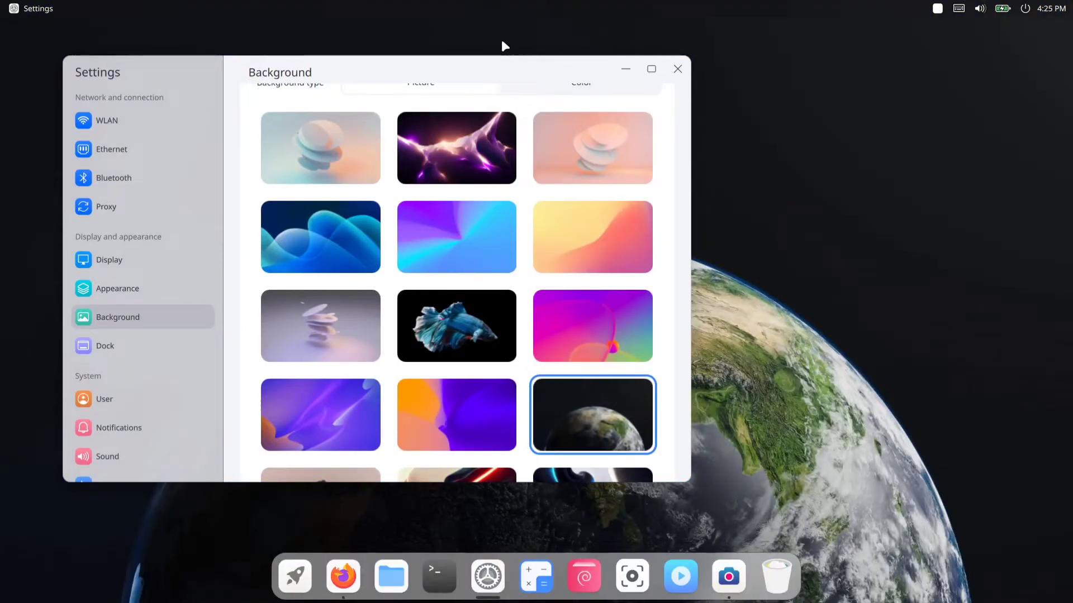
pyautogui.moveTo(495, 65); pyautogui.dragTo(542, 55)
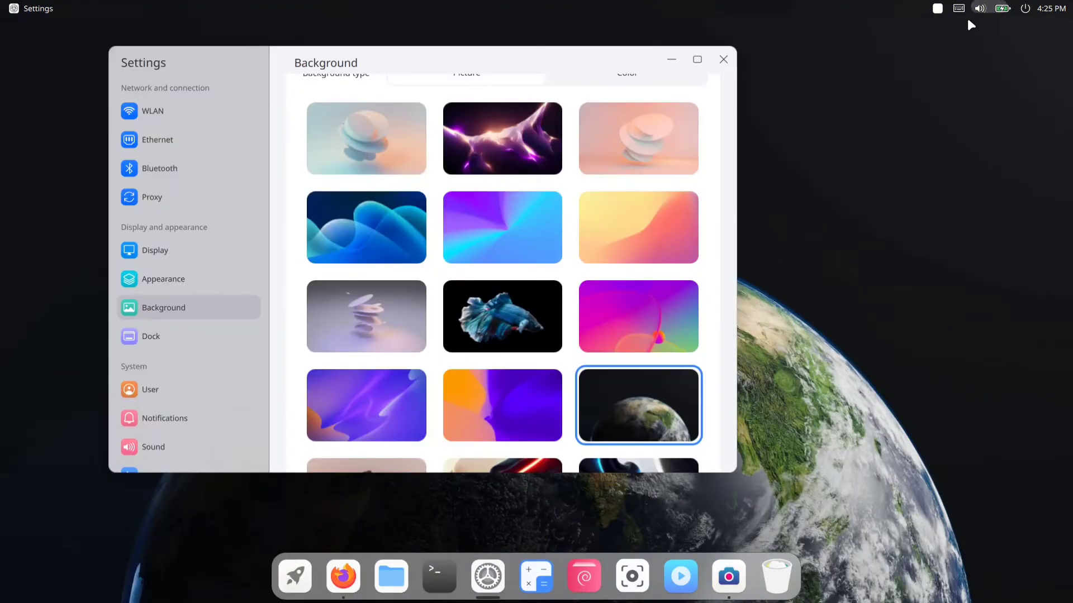
pyautogui.click(994, 7)
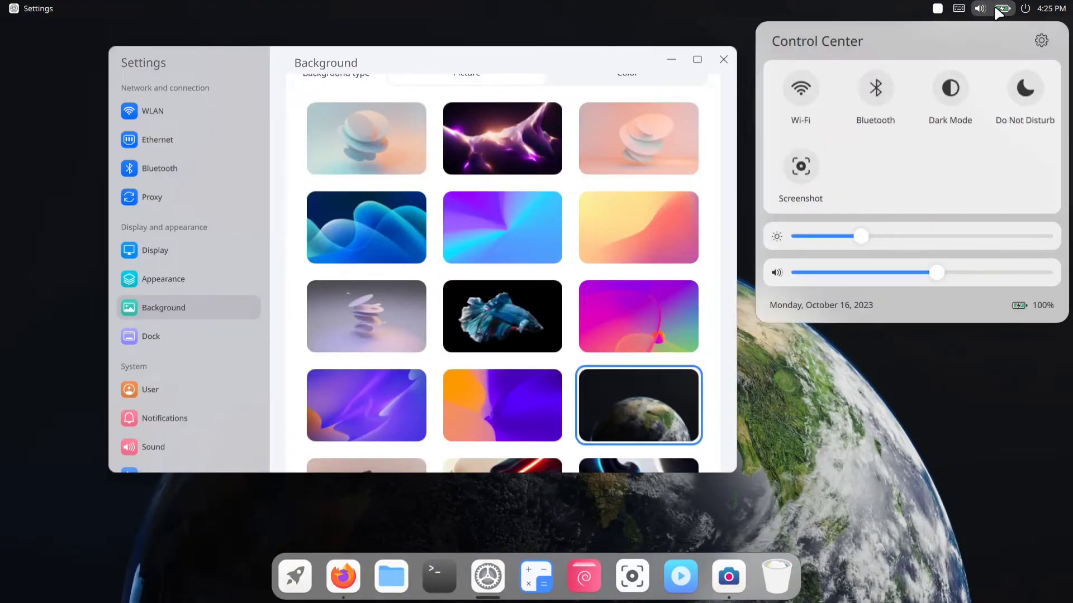
pyautogui.click(952, 90)
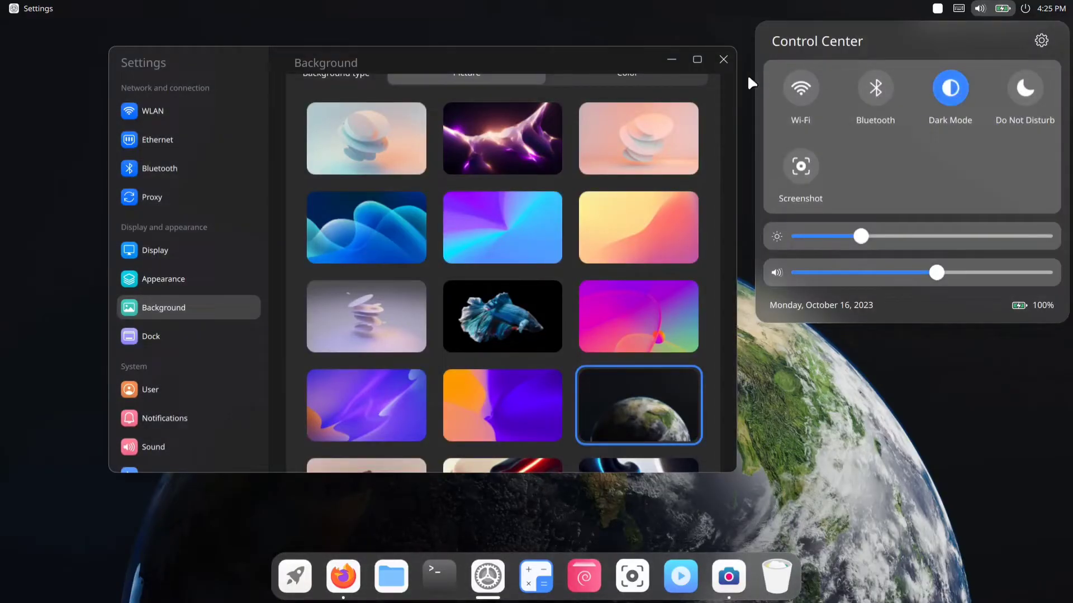
pyautogui.moveTo(530, 62); pyautogui.dragTo(566, 91)
pyautogui.scroll(-5, 238, 325)
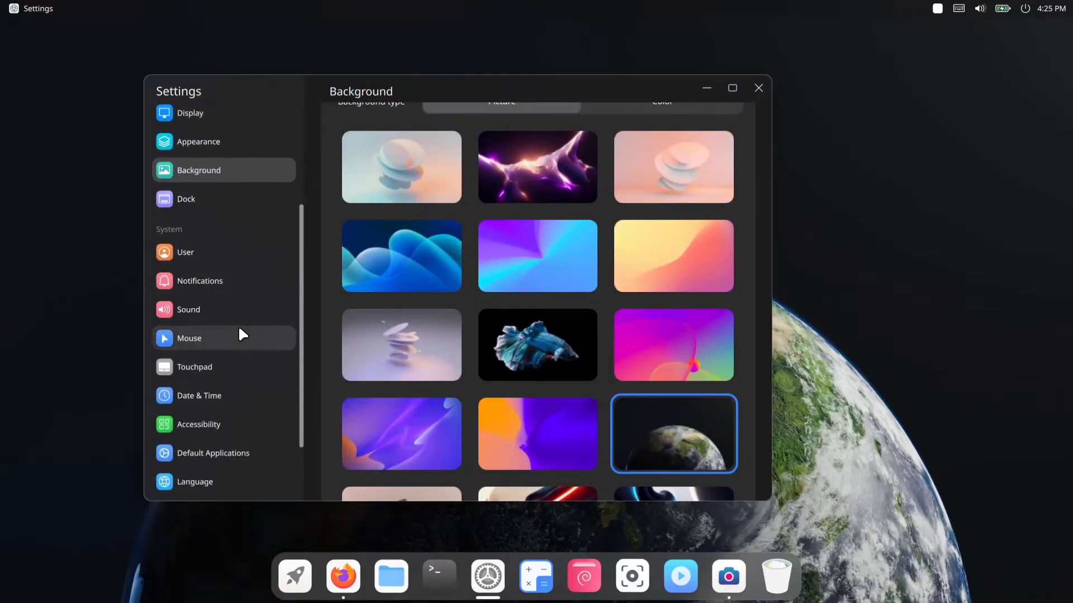
# Step: Try the full-width and centered dock styles, then the right, left and bottom positions, ending centered at the bottom
pyautogui.click(217, 166)
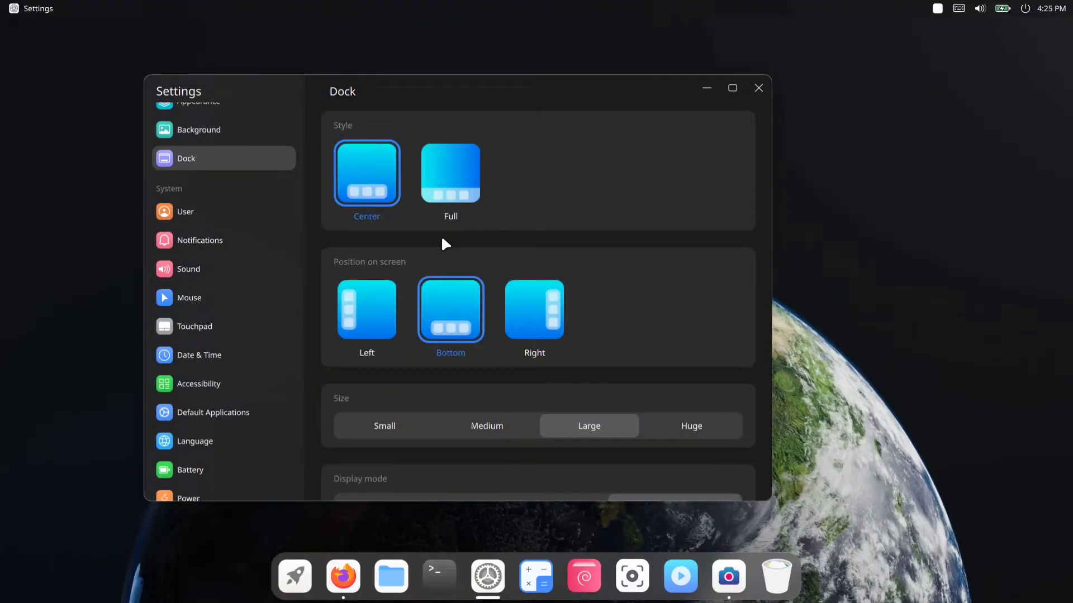
pyautogui.click(450, 179)
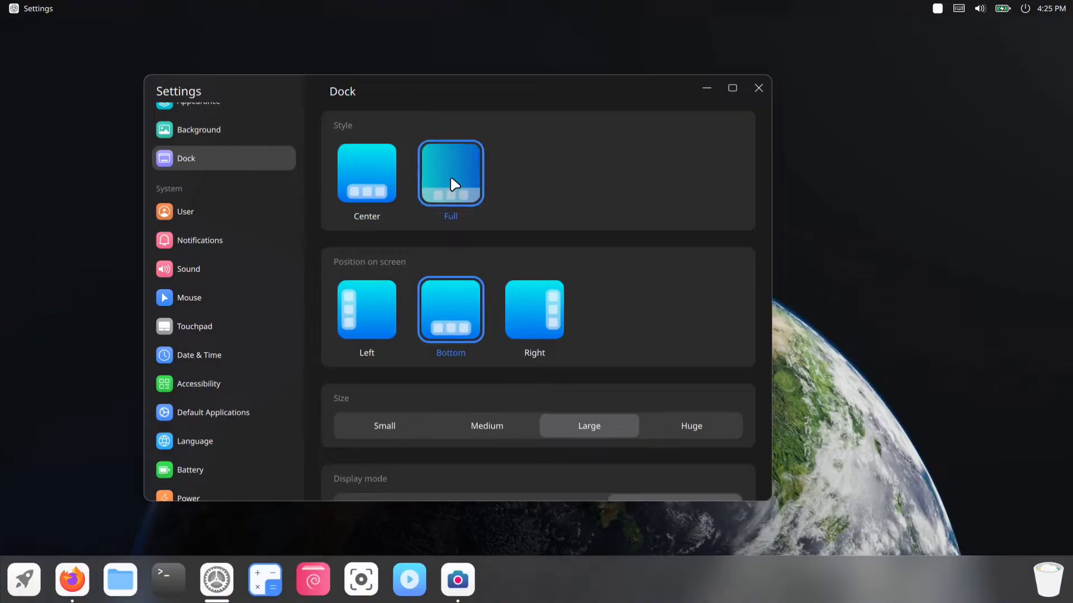
pyautogui.click(367, 170)
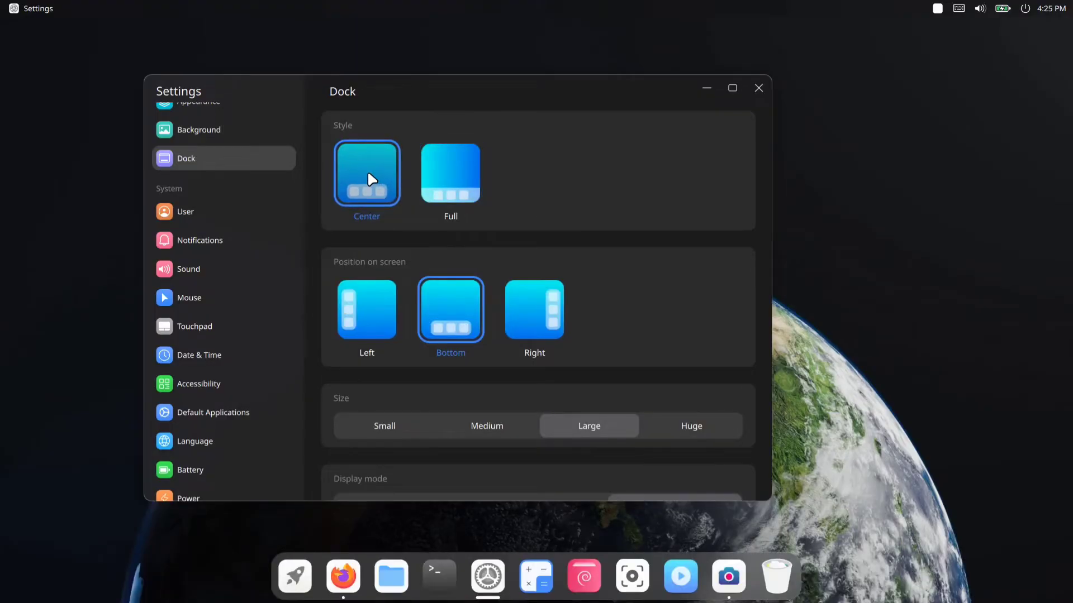
pyautogui.click(548, 313)
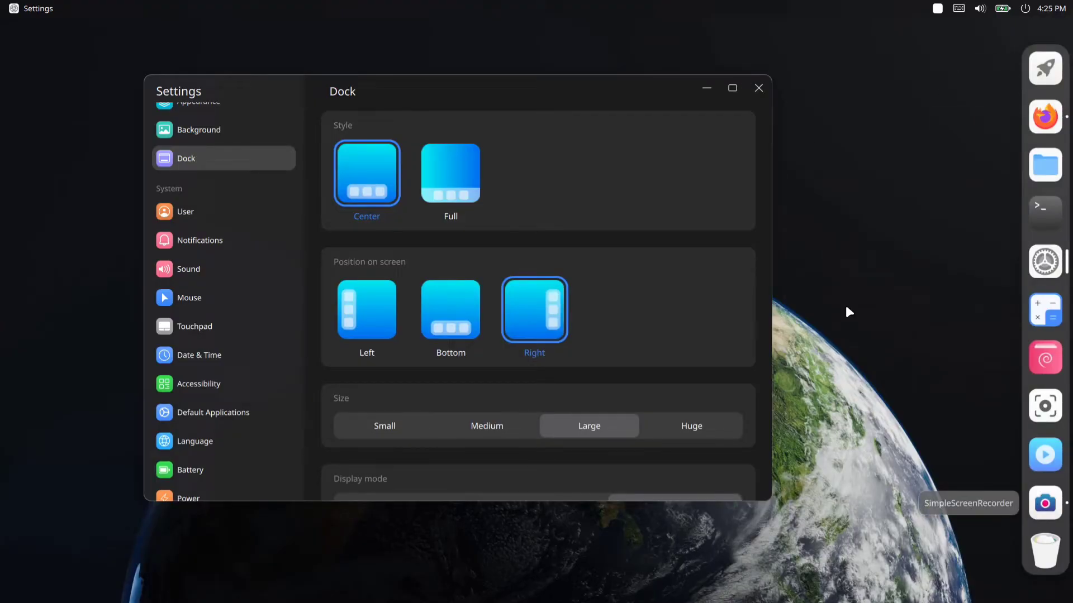
pyautogui.click(366, 305)
pyautogui.click(464, 310)
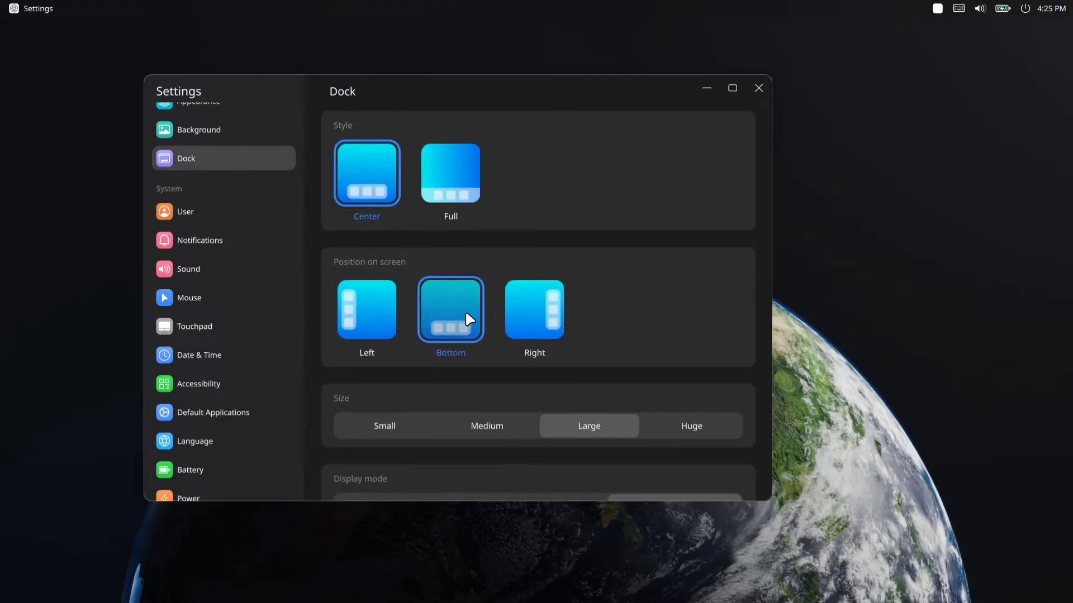
# Step: Try small and medium dock sizes, settle on large, and maximize the Settings window
pyautogui.scroll(-1, 465, 310)
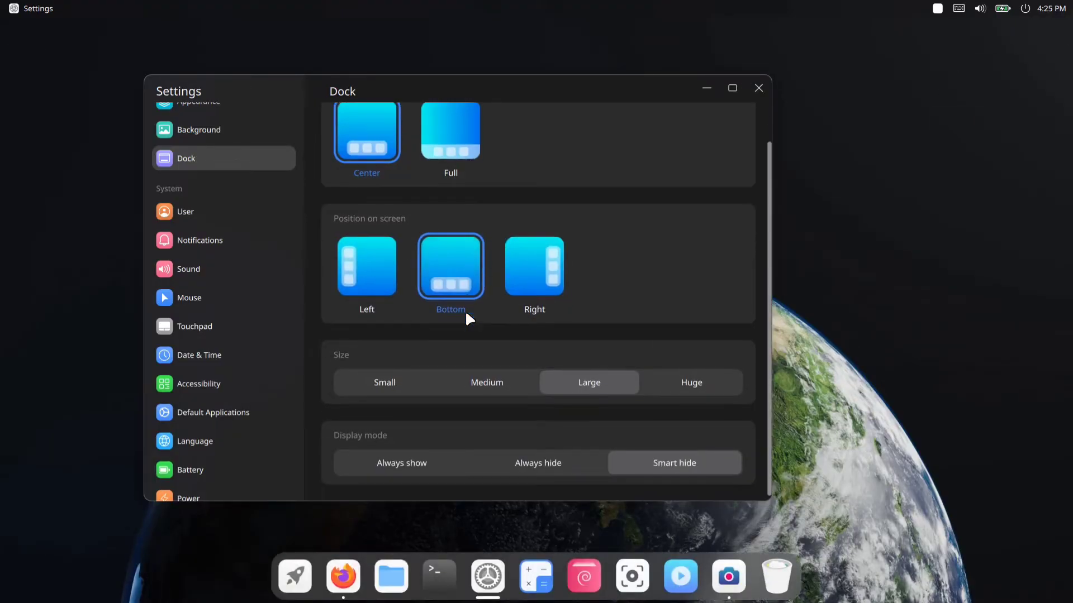
pyautogui.click(394, 380)
pyautogui.click(488, 384)
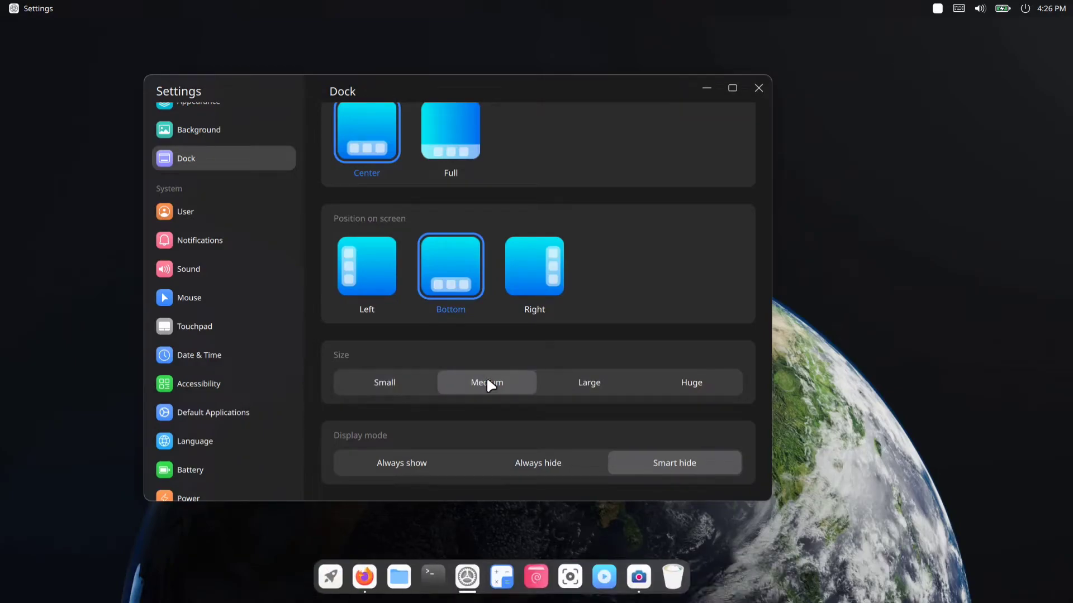
pyautogui.click(598, 384)
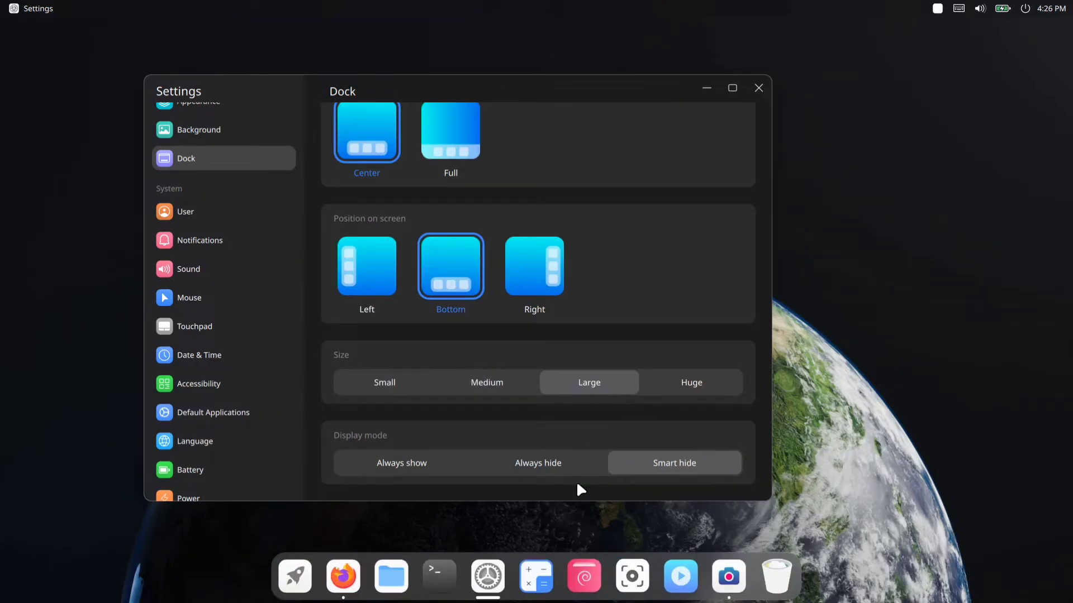
pyautogui.click(733, 88)
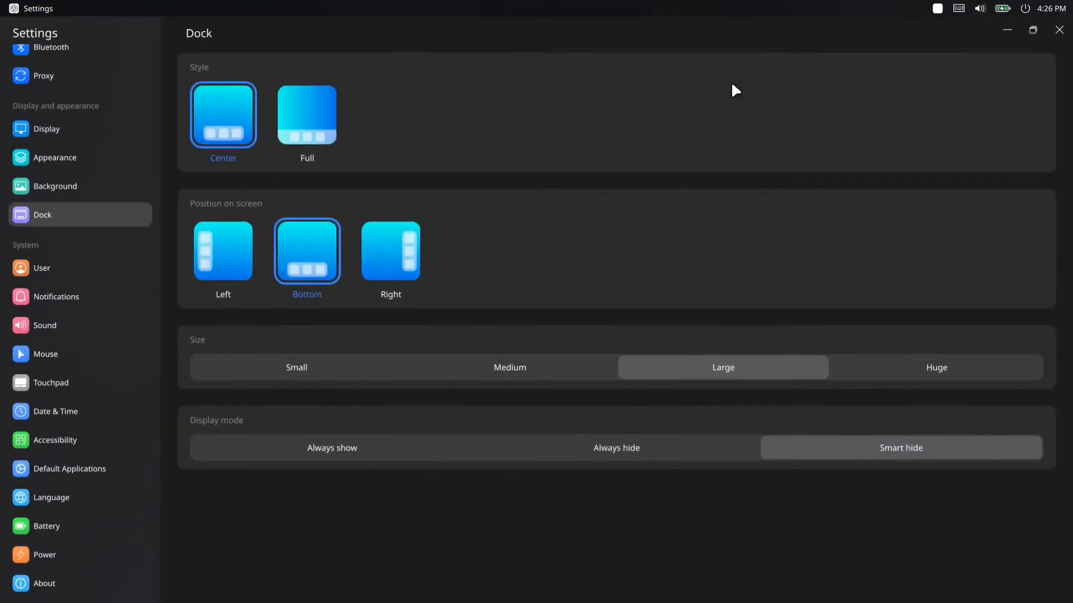
# Step: Test Always hide and Always show, then set the dock to Smart hide and go to User settings
pyautogui.moveTo(489, 597)
pyautogui.click(630, 447)
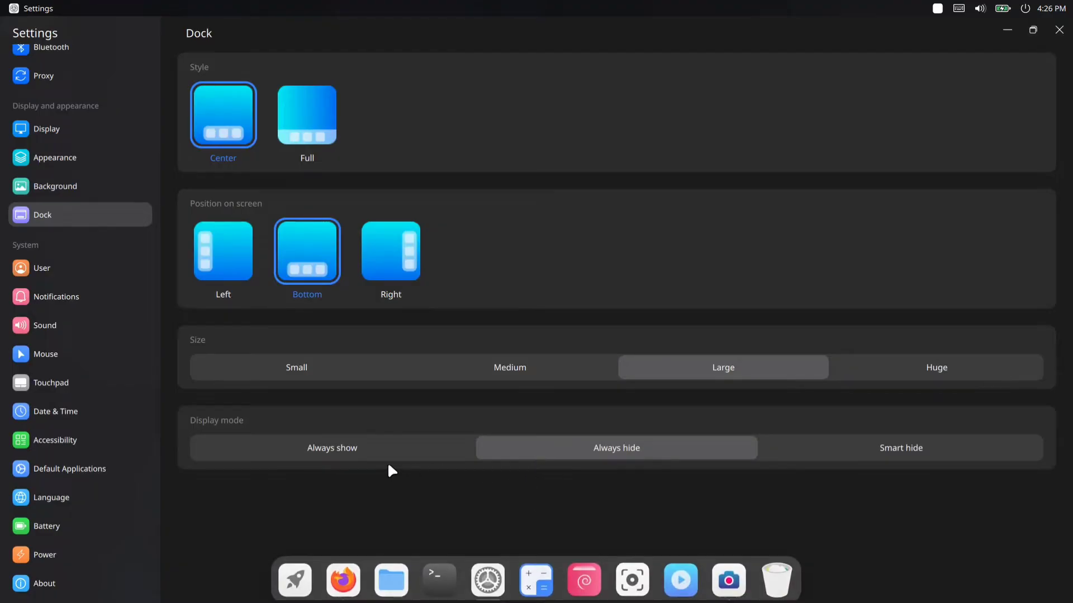
pyautogui.click(374, 444)
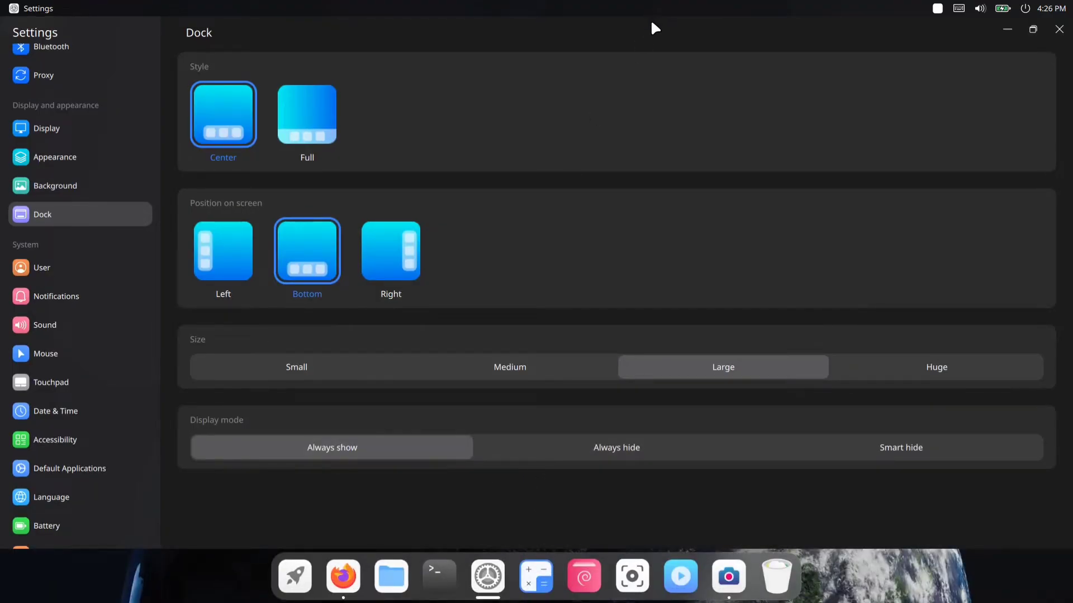
pyautogui.moveTo(651, 23); pyautogui.dragTo(612, 1)
pyautogui.moveTo(796, 29); pyautogui.dragTo(575, 101)
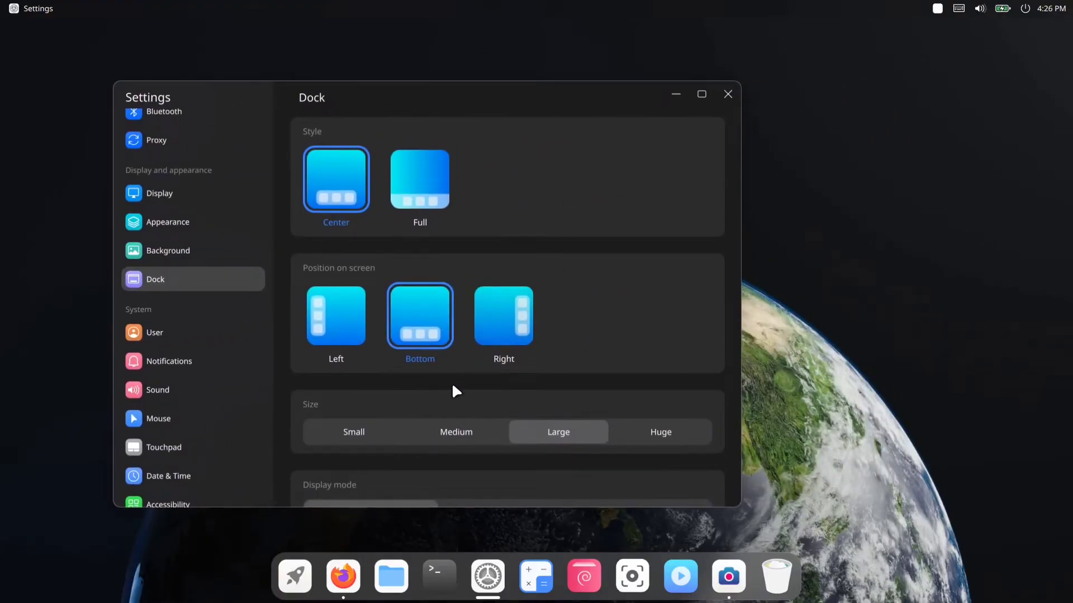
pyautogui.scroll(-1, 454, 389)
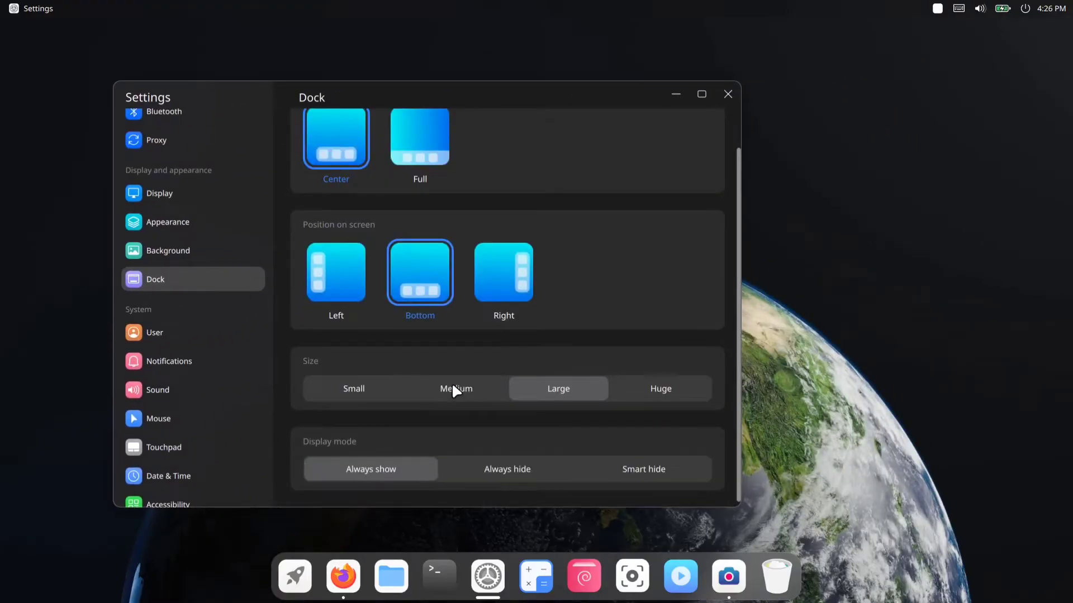
pyautogui.click(661, 467)
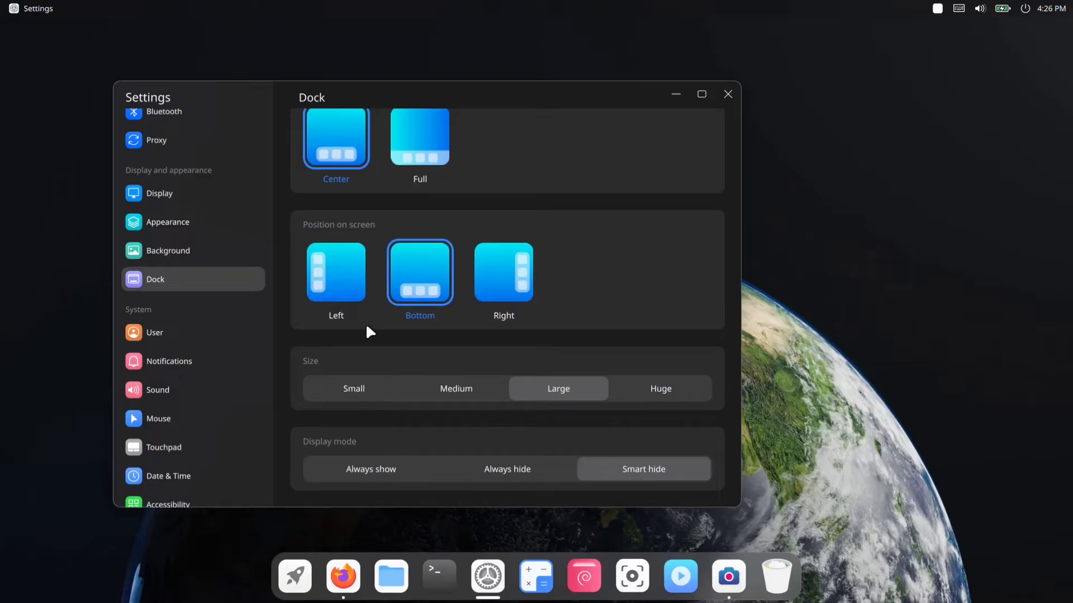
pyautogui.click(153, 332)
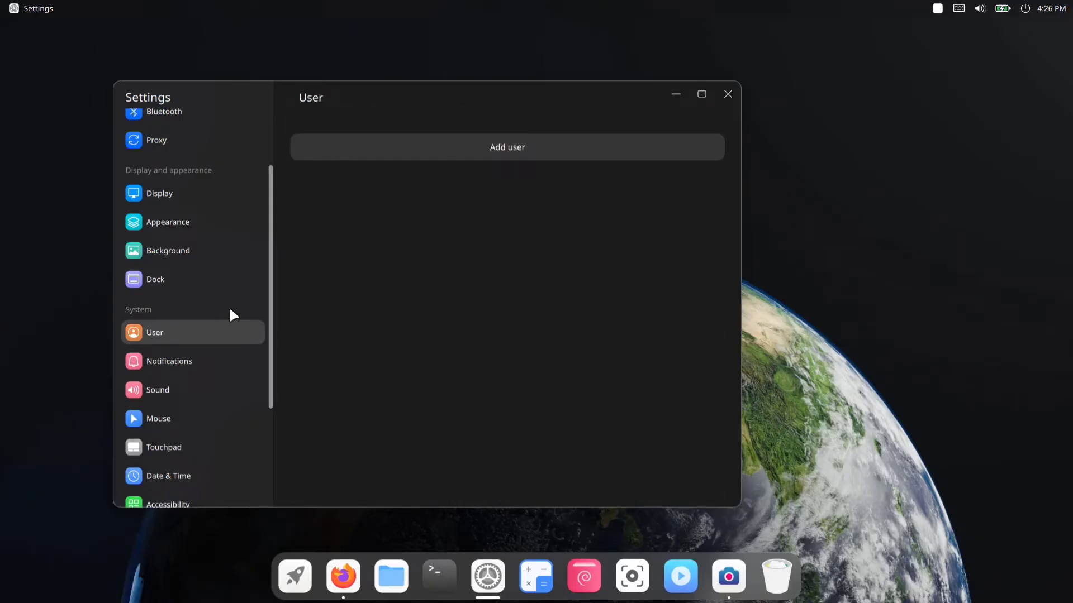
# Step: Browse the Notifications, Sound, Mouse, Touchpad and Date & Time settings pages in turn
pyautogui.click(194, 369)
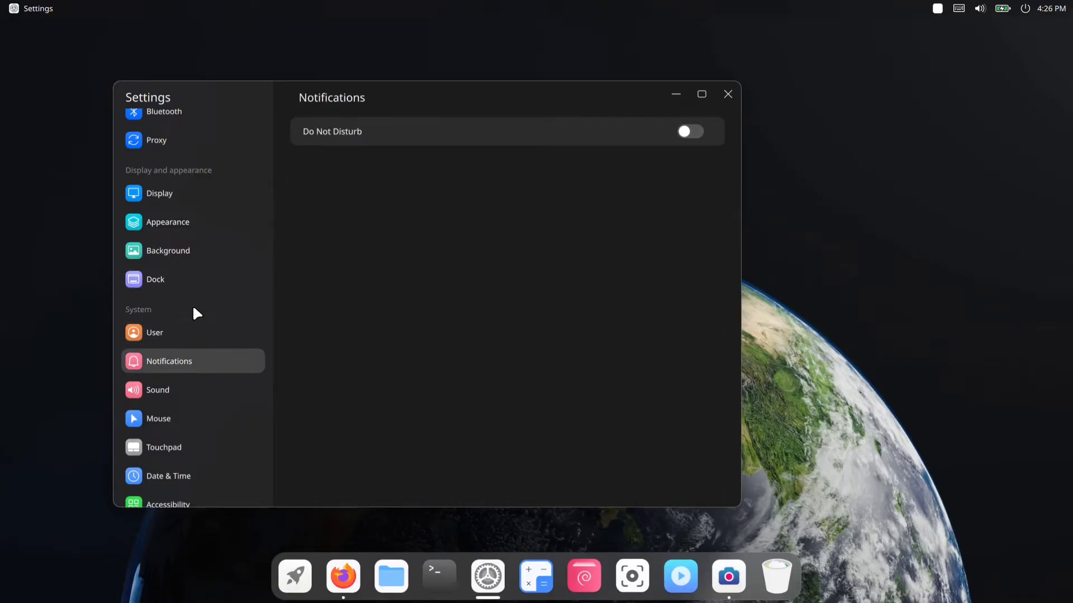
pyautogui.scroll(-3, 192, 308)
pyautogui.click(180, 228)
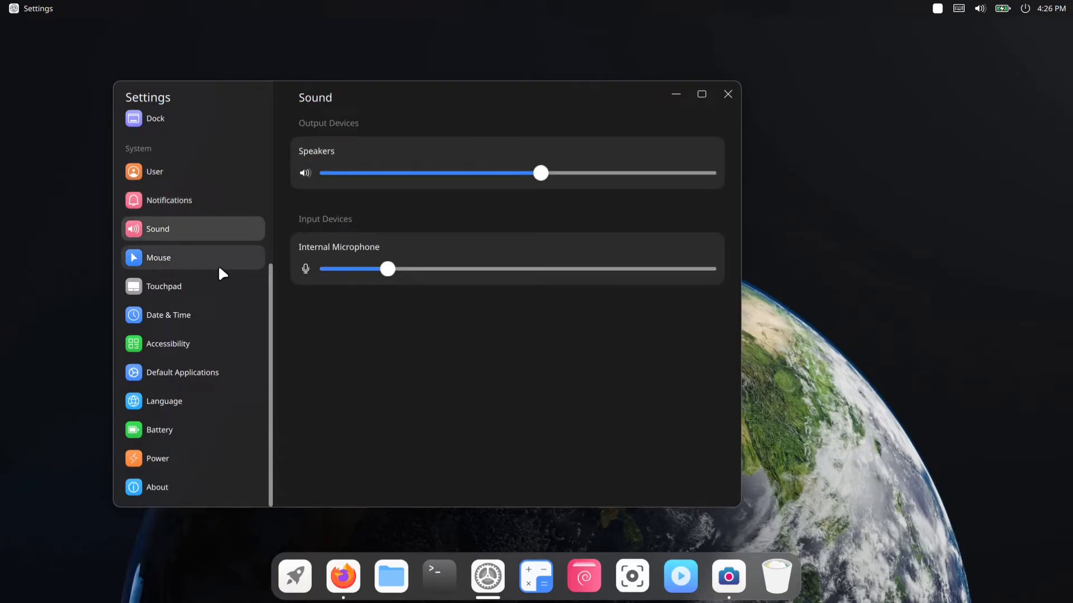
pyautogui.click(184, 262)
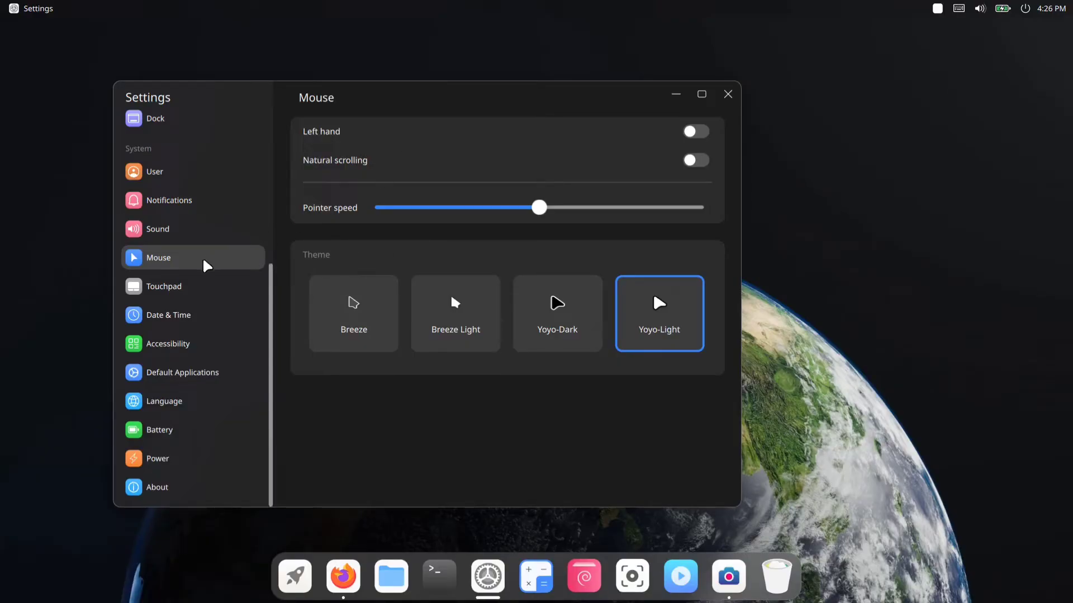
pyautogui.click(190, 289)
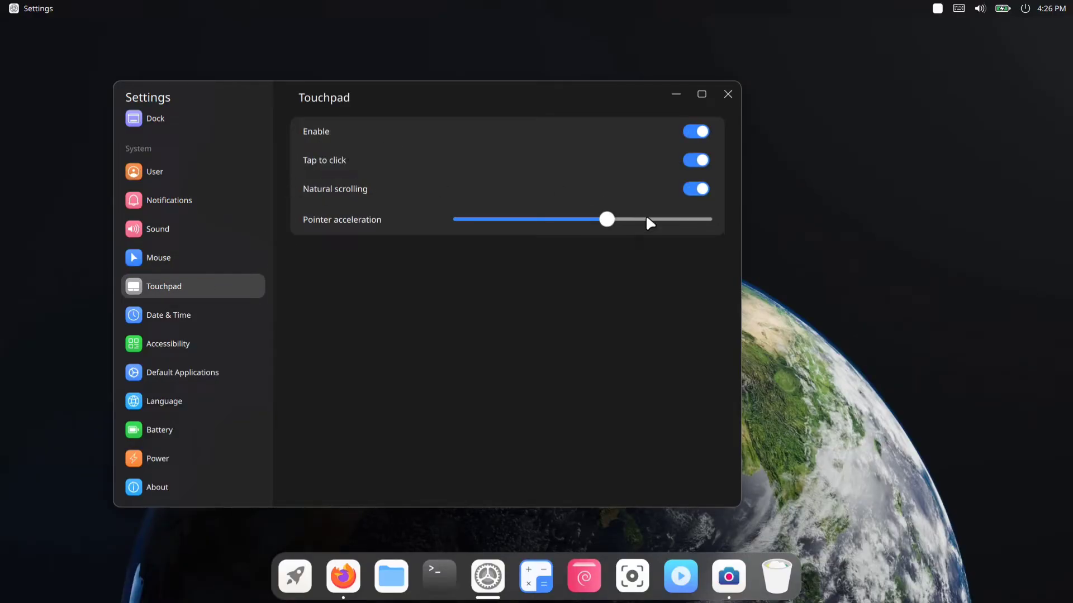
pyautogui.click(194, 308)
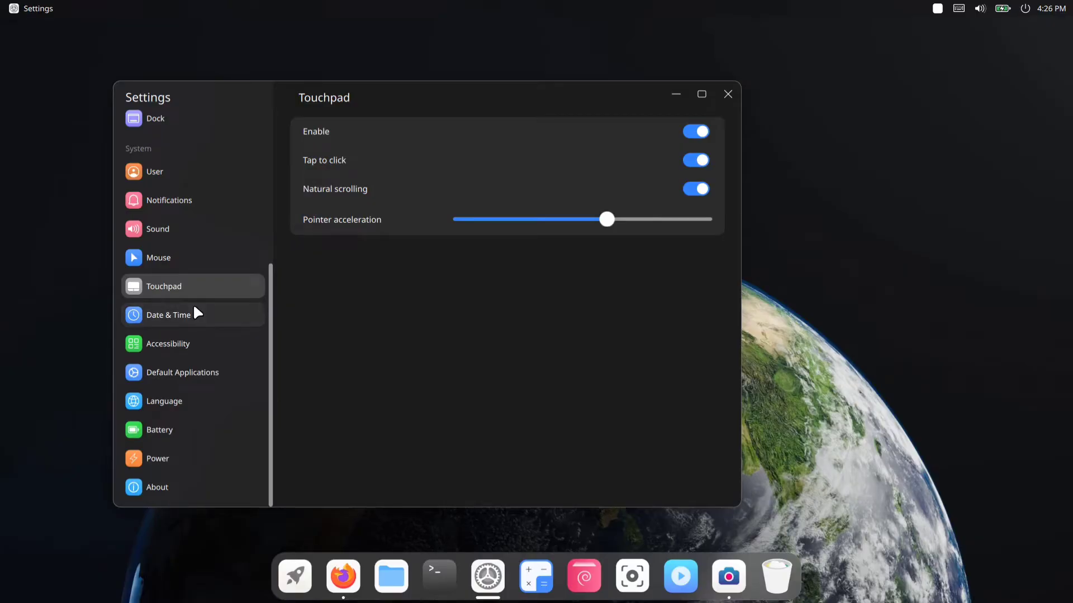
# Step: View the Default Applications, Battery and Language settings pages
pyautogui.click(180, 371)
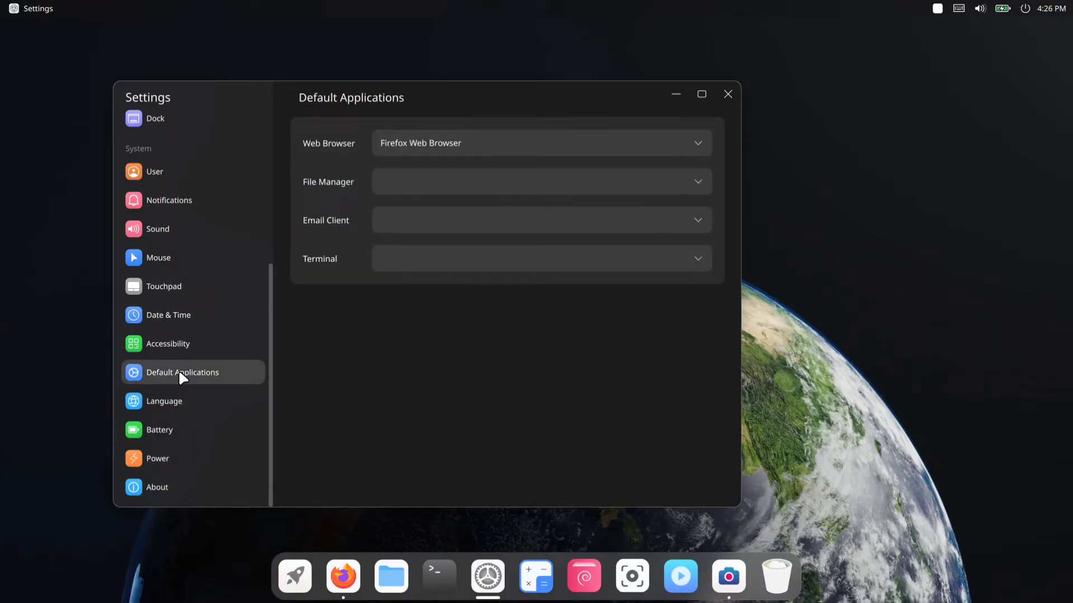
pyautogui.click(169, 427)
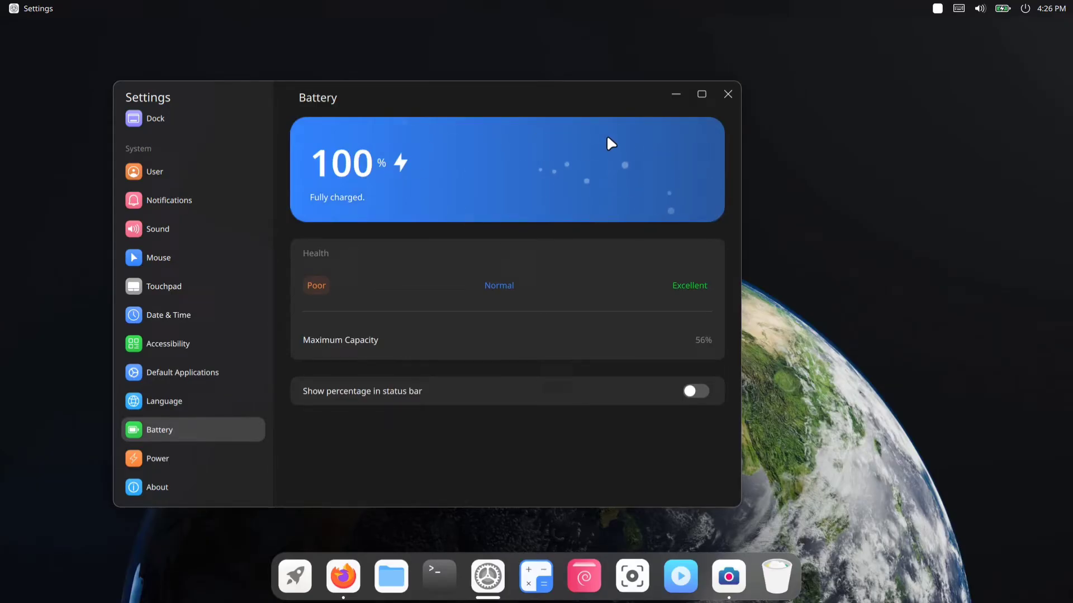
pyautogui.click(159, 398)
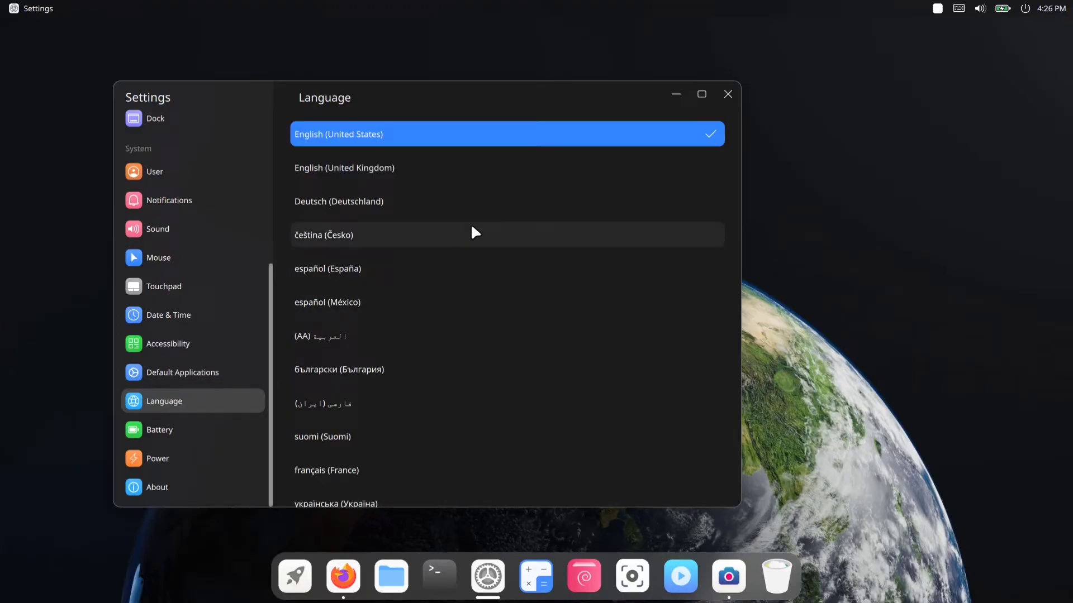
pyautogui.scroll(-5, 439, 240)
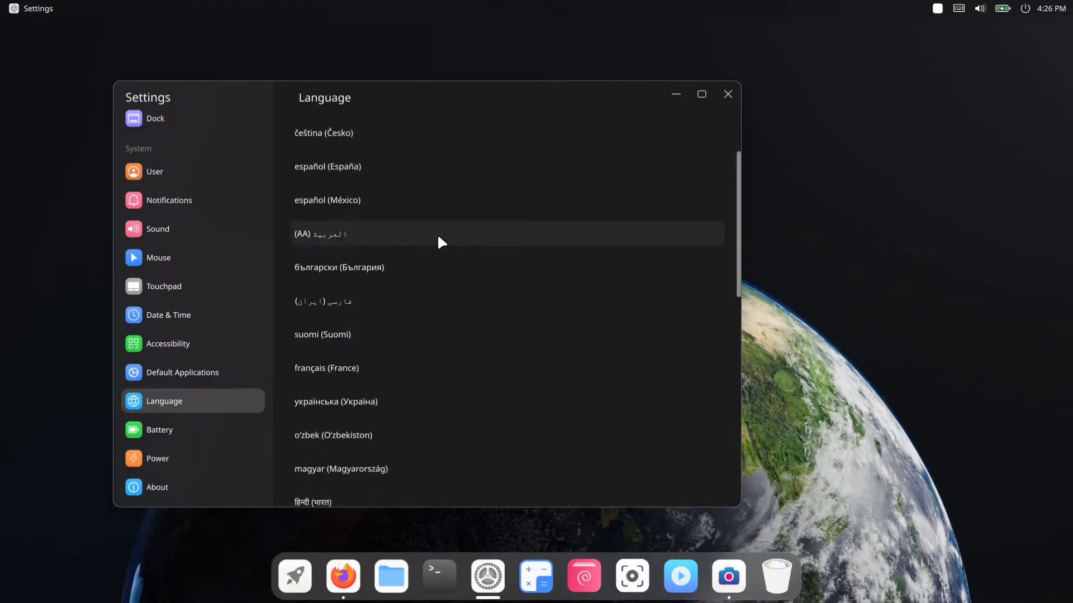
pyautogui.scroll(-7, 441, 242)
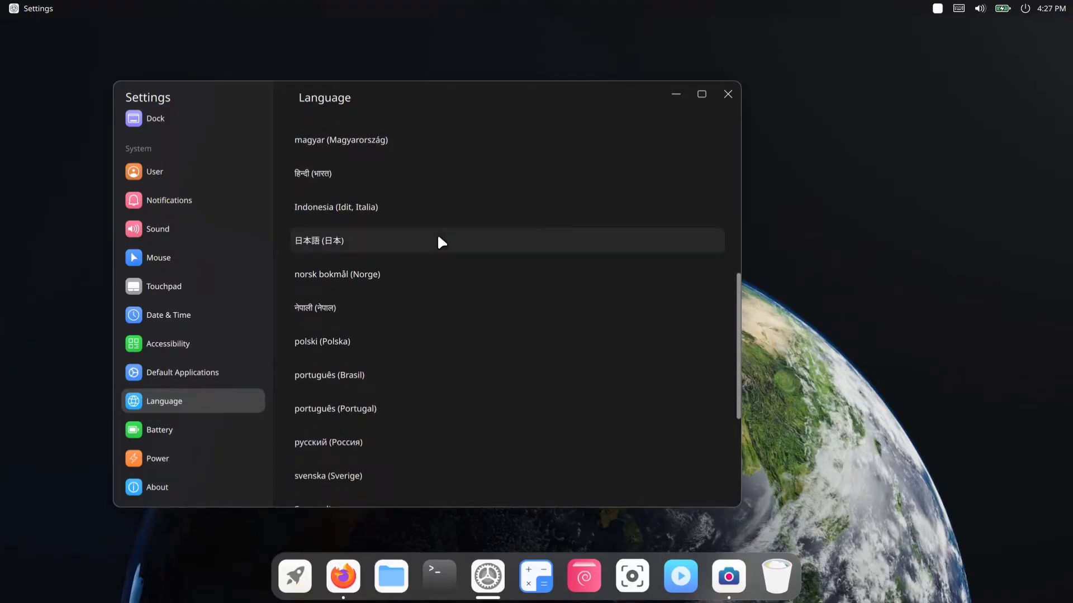
pyautogui.scroll(5, 439, 241)
# Step: Check the Battery and Power pages, then view About showing version 0.8 on Ubuntu 22.04.3 LTS
pyautogui.click(194, 429)
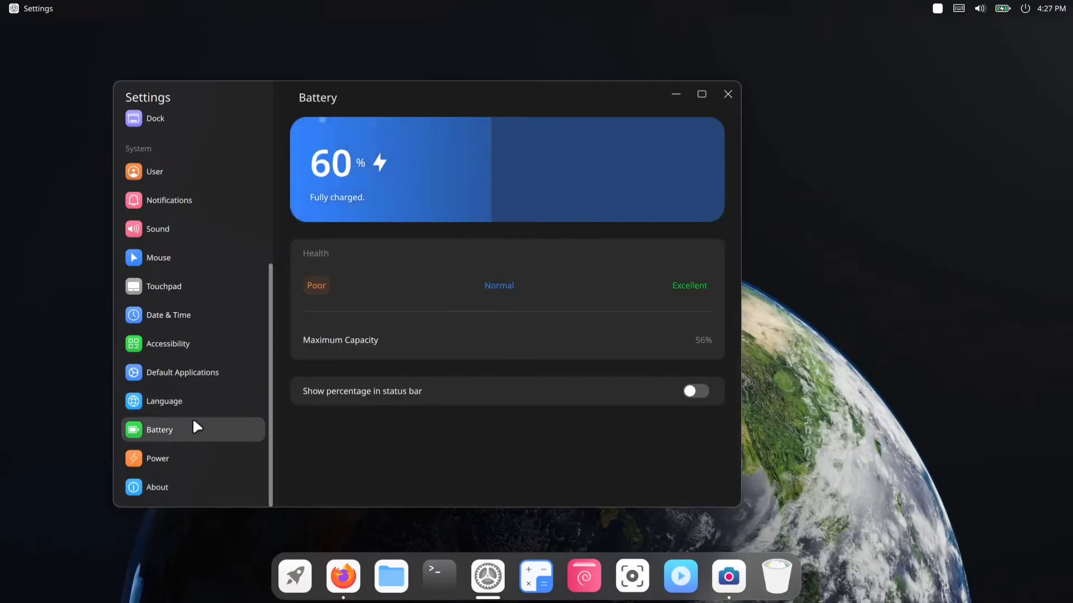
pyautogui.click(166, 461)
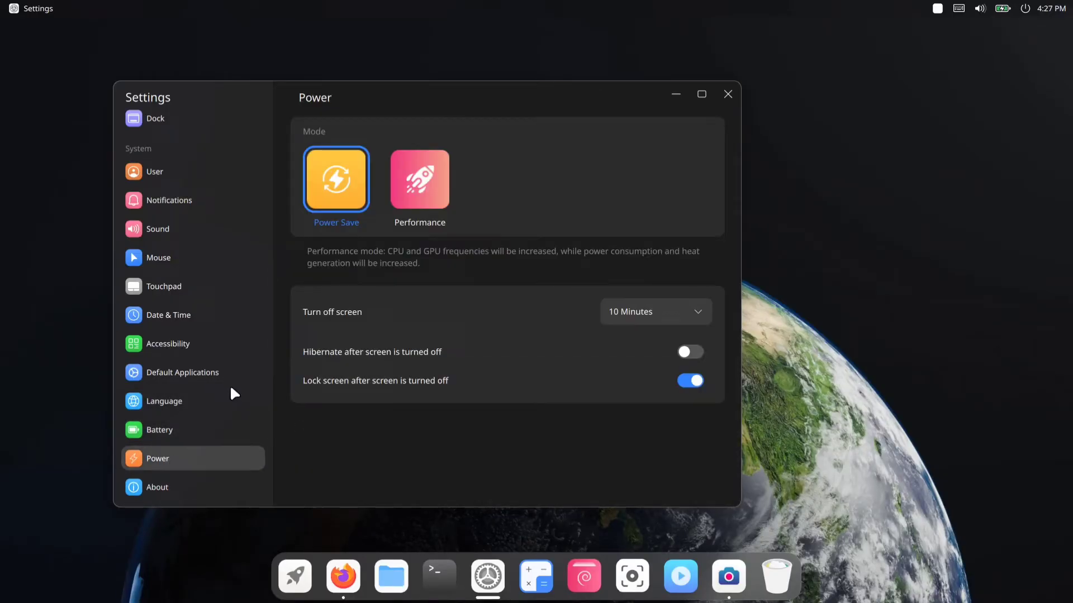
pyautogui.click(194, 482)
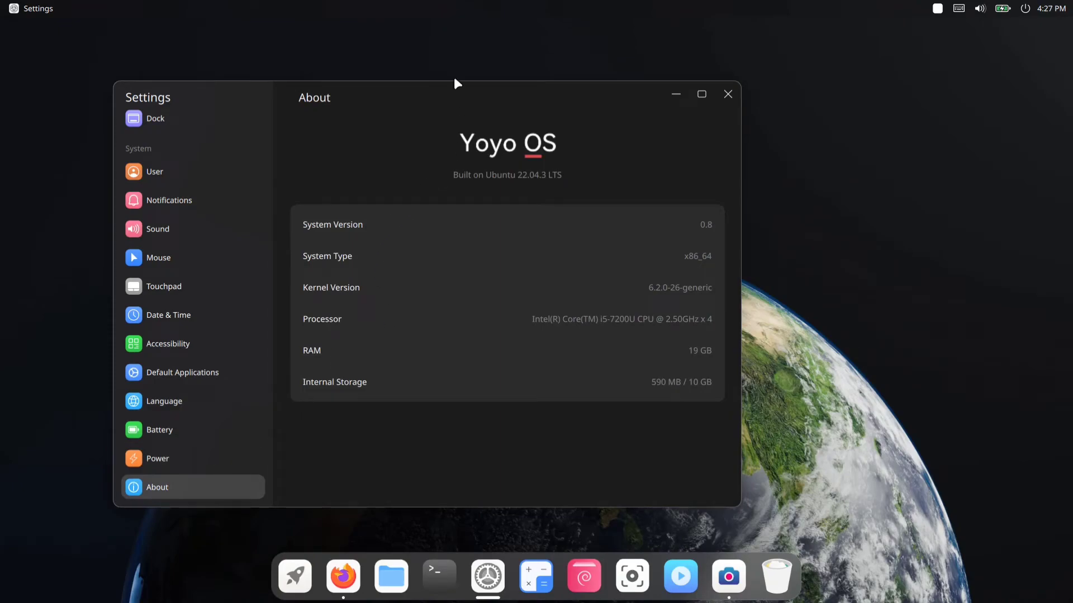
pyautogui.moveTo(441, 90); pyautogui.dragTo(406, 52)
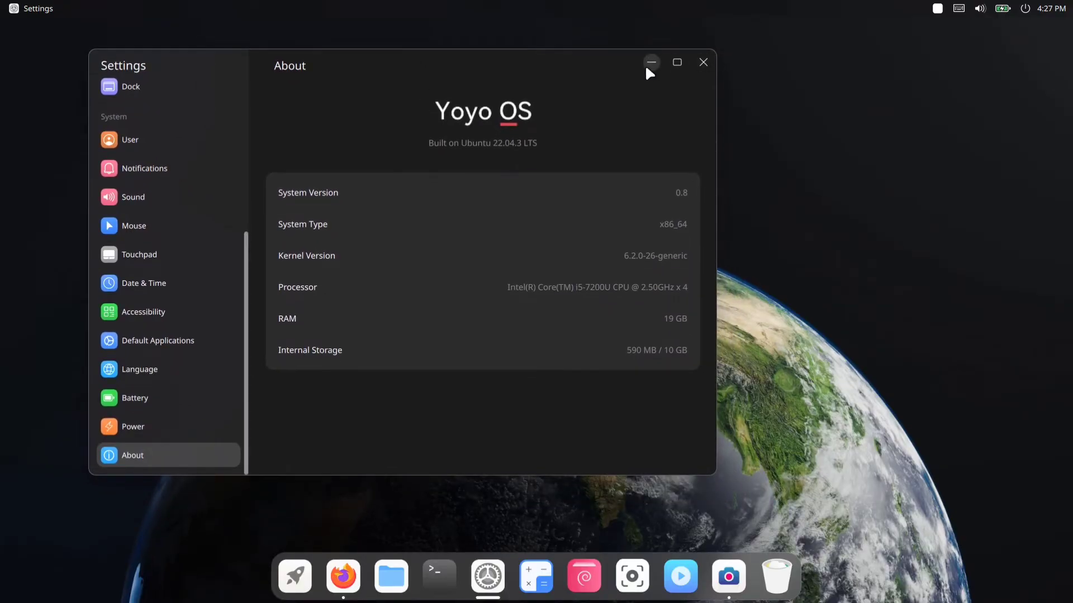
# Step: Close Settings and raise the screen brightness slightly in the Control Center
pyautogui.click(703, 62)
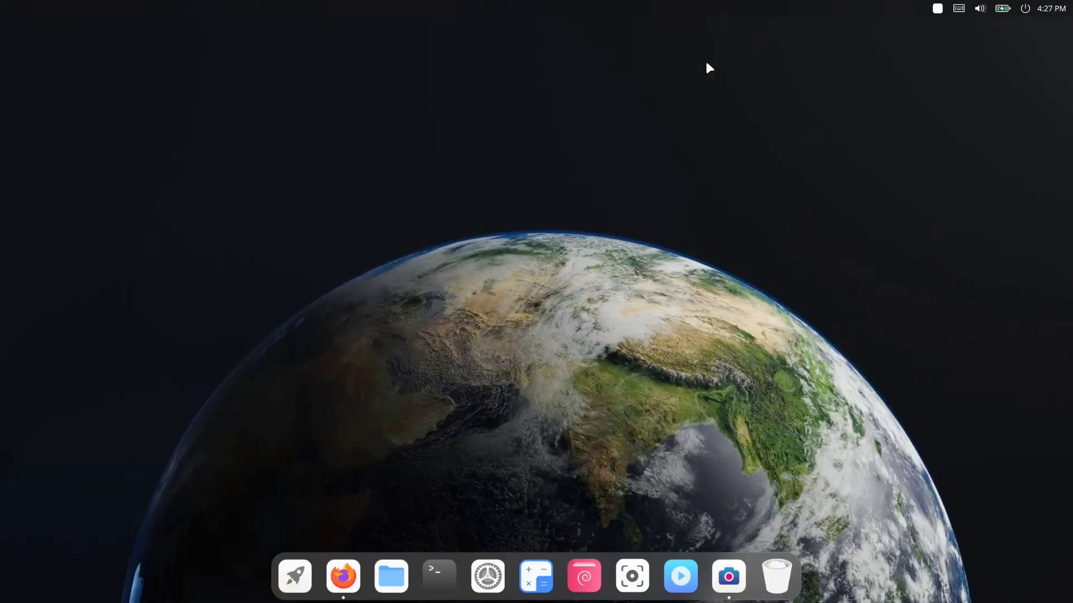
pyautogui.click(996, 11)
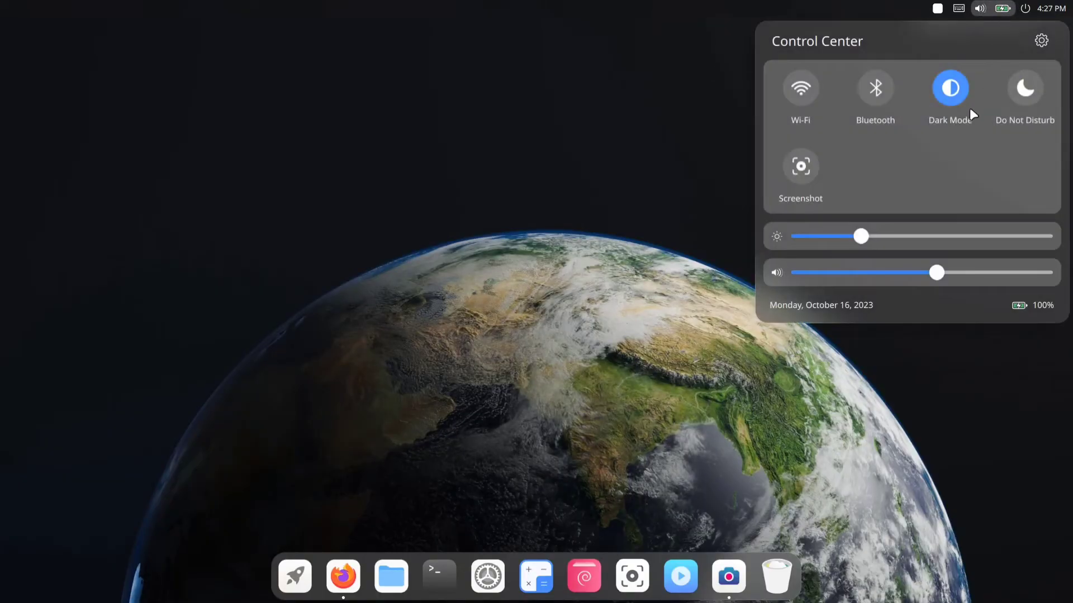
pyautogui.moveTo(859, 235); pyautogui.dragTo(888, 279)
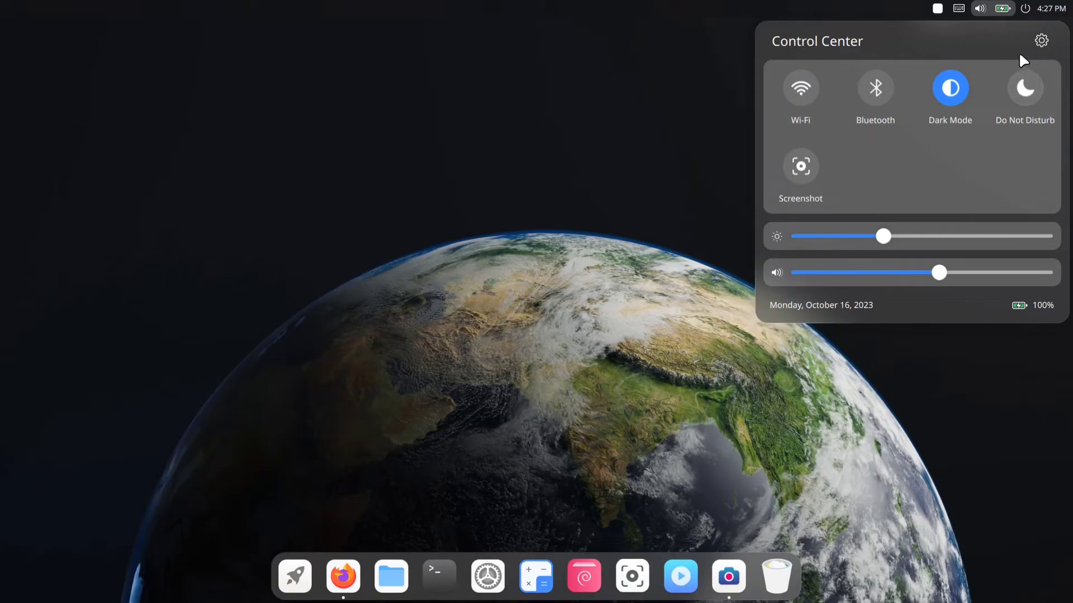
pyautogui.click(687, 64)
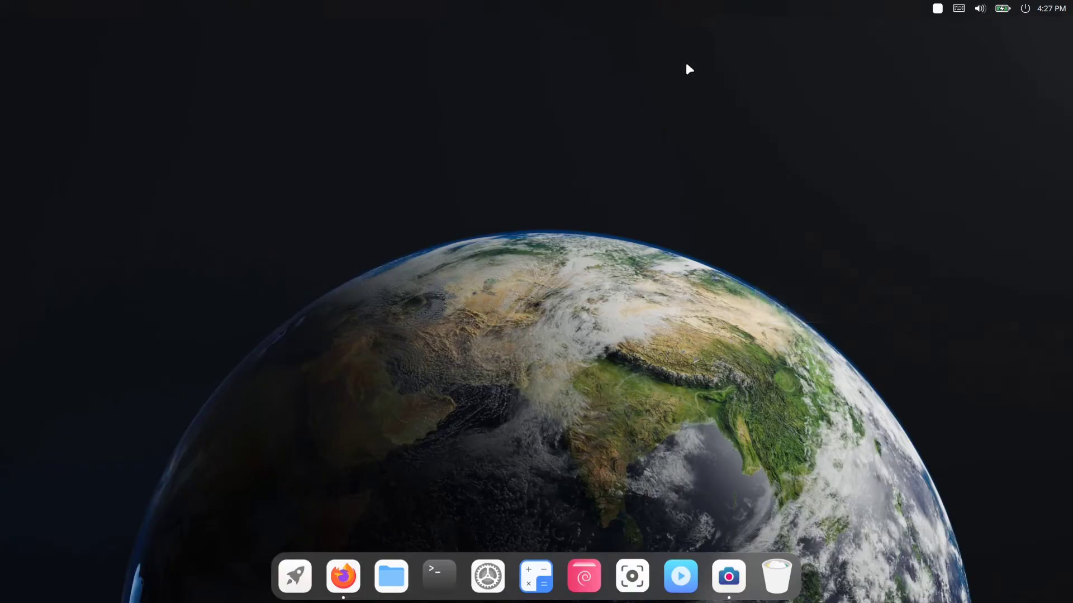
# Step: Look at the shutdown and session options and the Notification Center, dismissing both
pyautogui.click(1025, 7)
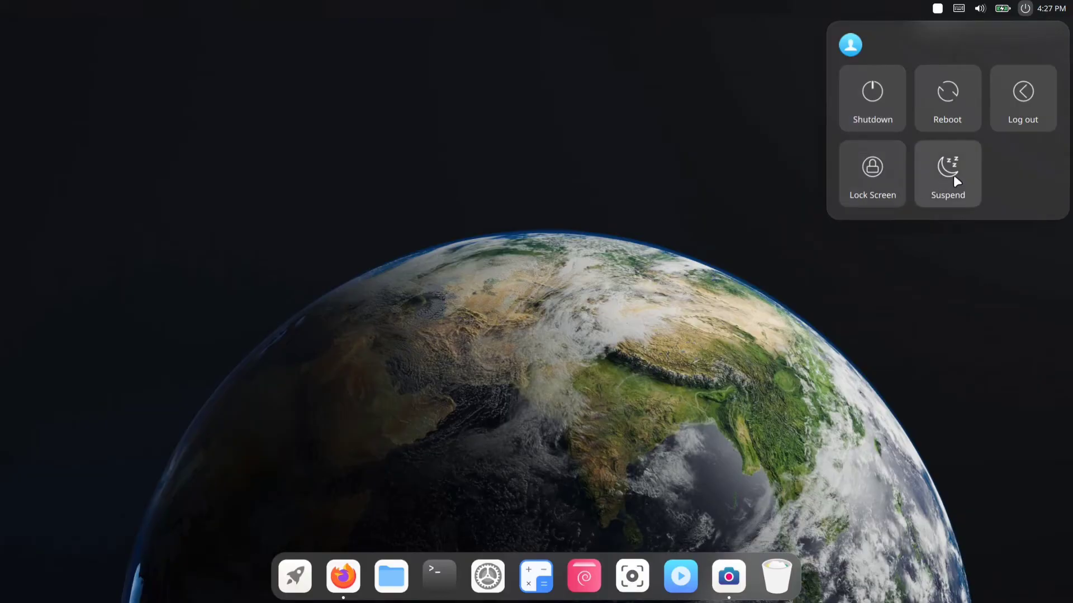
pyautogui.click(1028, 6)
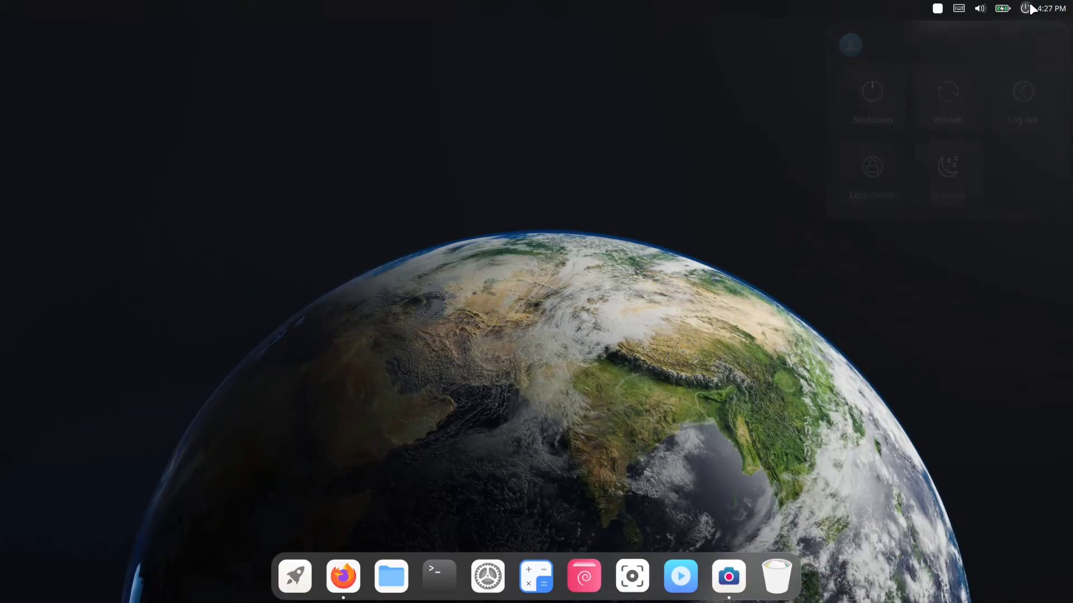
pyautogui.click(1059, 6)
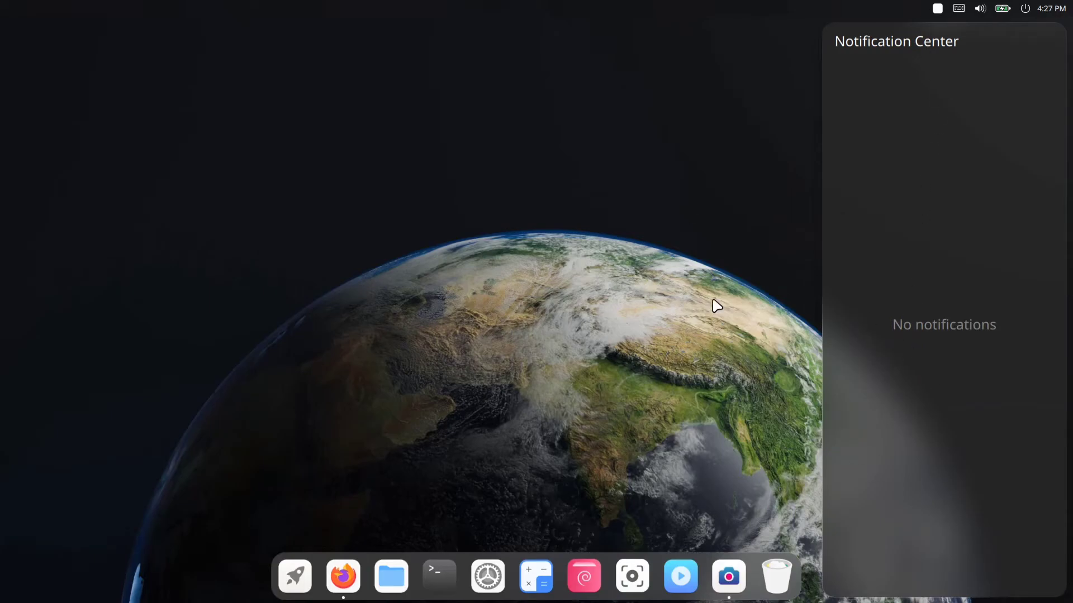
pyautogui.click(639, 332)
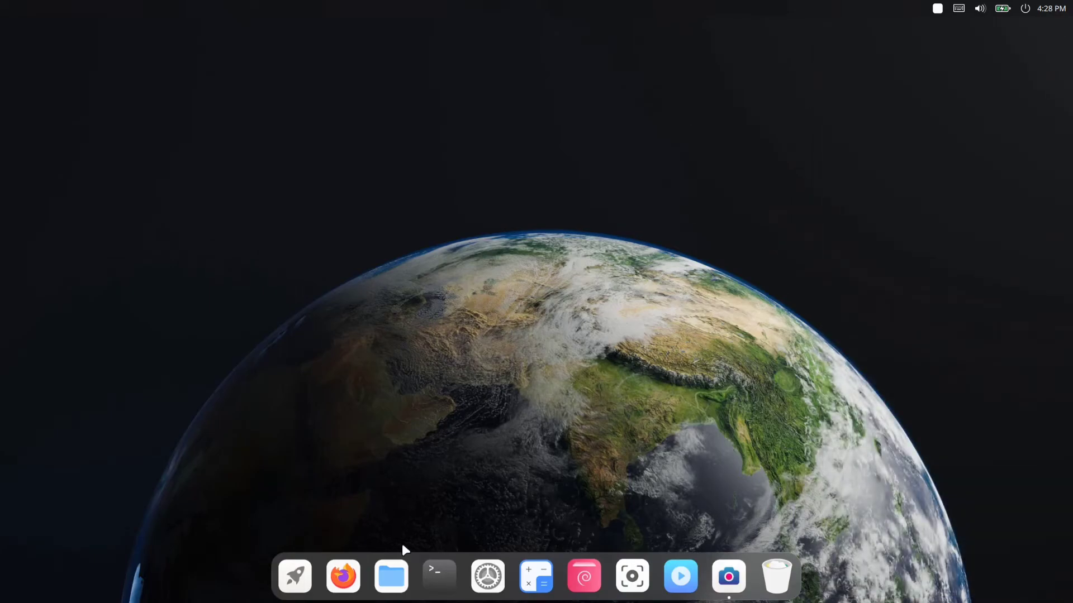
# Step: Open File Manager and view the empty Documents folder
pyautogui.click(393, 581)
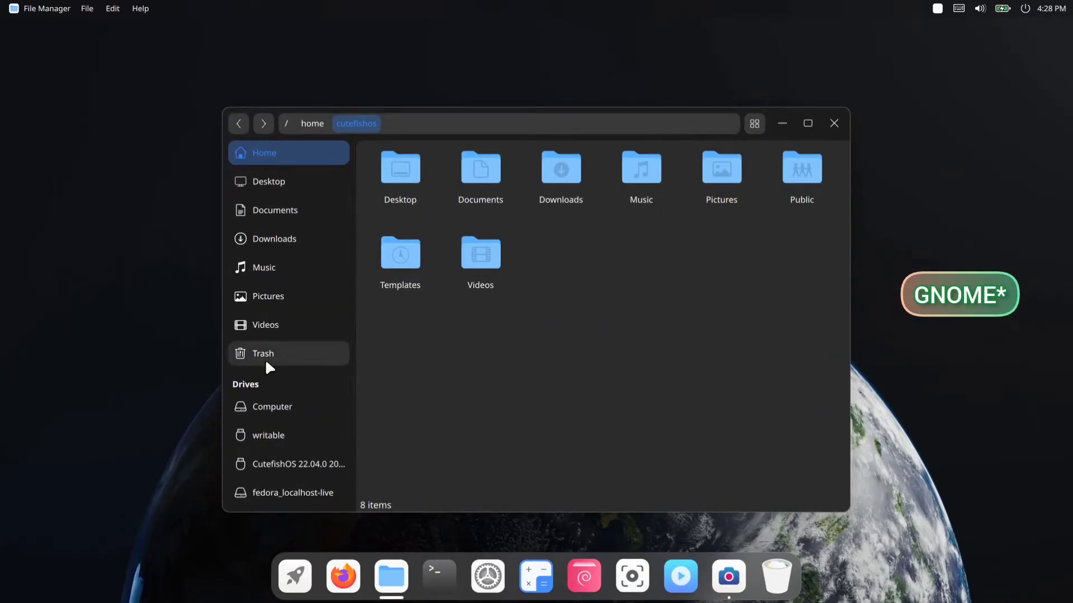
pyautogui.scroll(-1, 268, 366)
pyautogui.scroll(1, 264, 358)
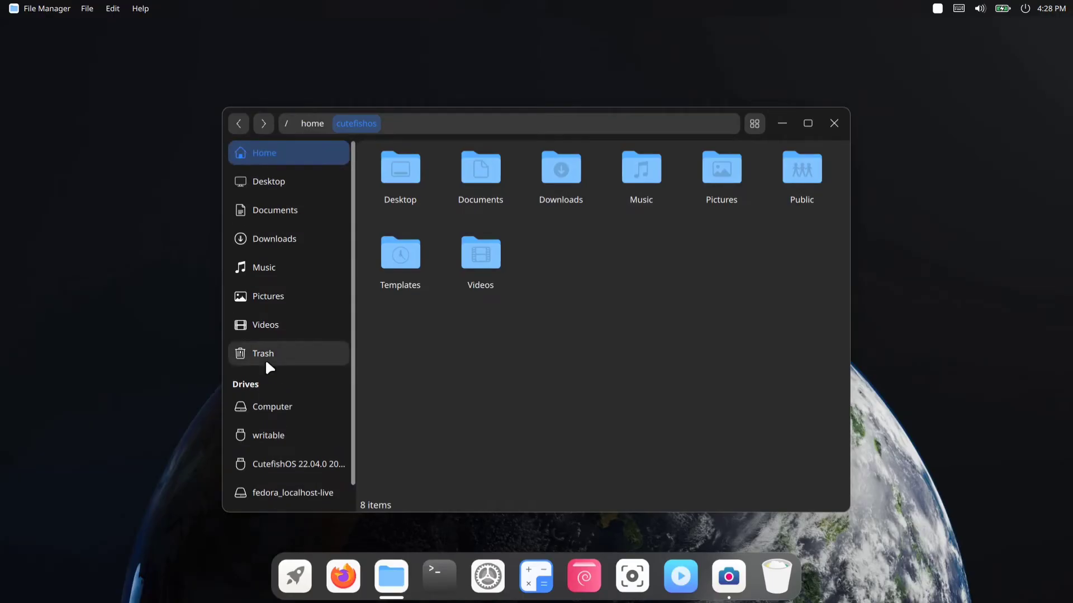
pyautogui.click(288, 218)
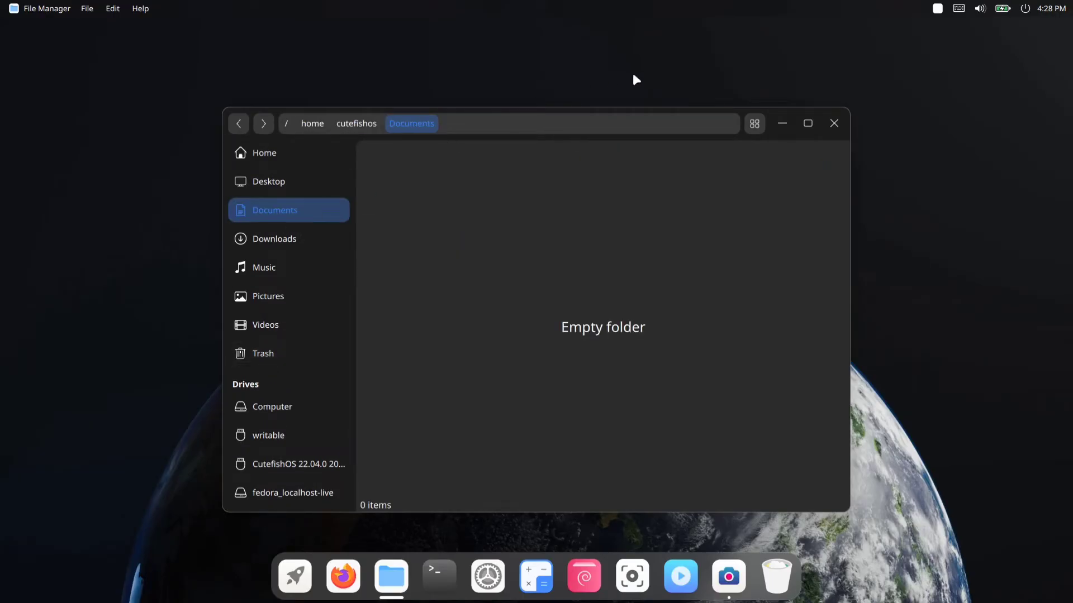
# Step: Maximize the file manager, glance at its menu, restore and close it, then open Terminal
pyautogui.click(807, 123)
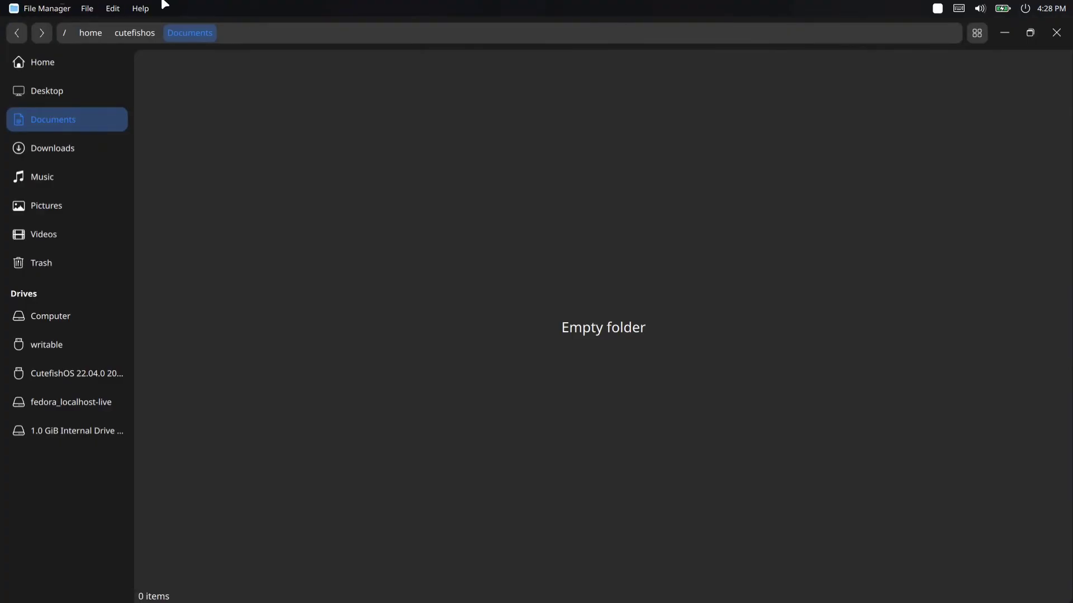
pyautogui.click(87, 9)
pyautogui.click(502, 84)
pyautogui.moveTo(842, 47); pyautogui.dragTo(704, 73)
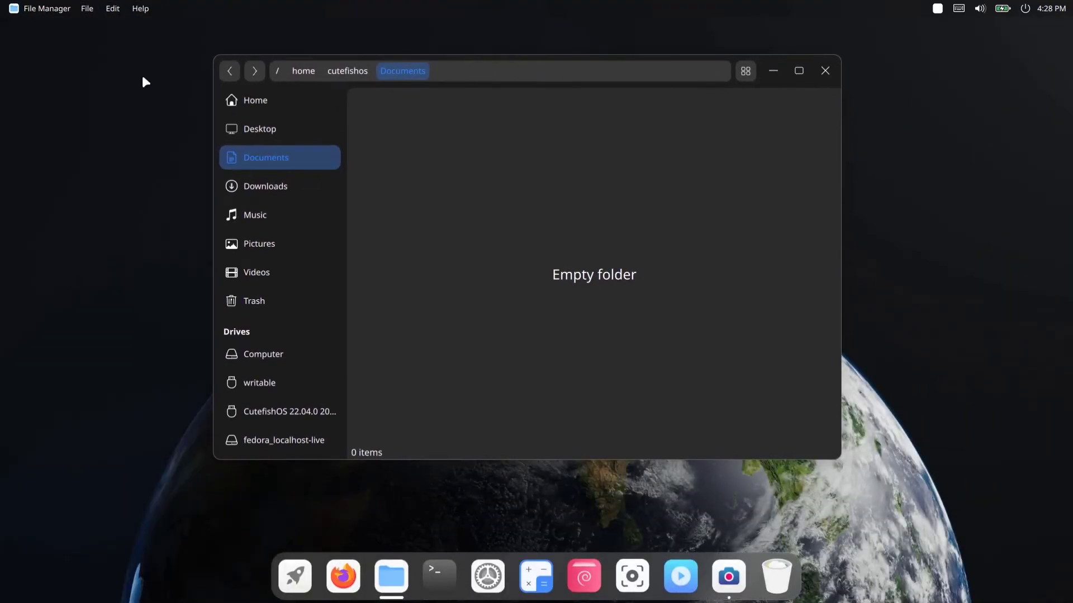
pyautogui.click(826, 71)
pyautogui.click(432, 565)
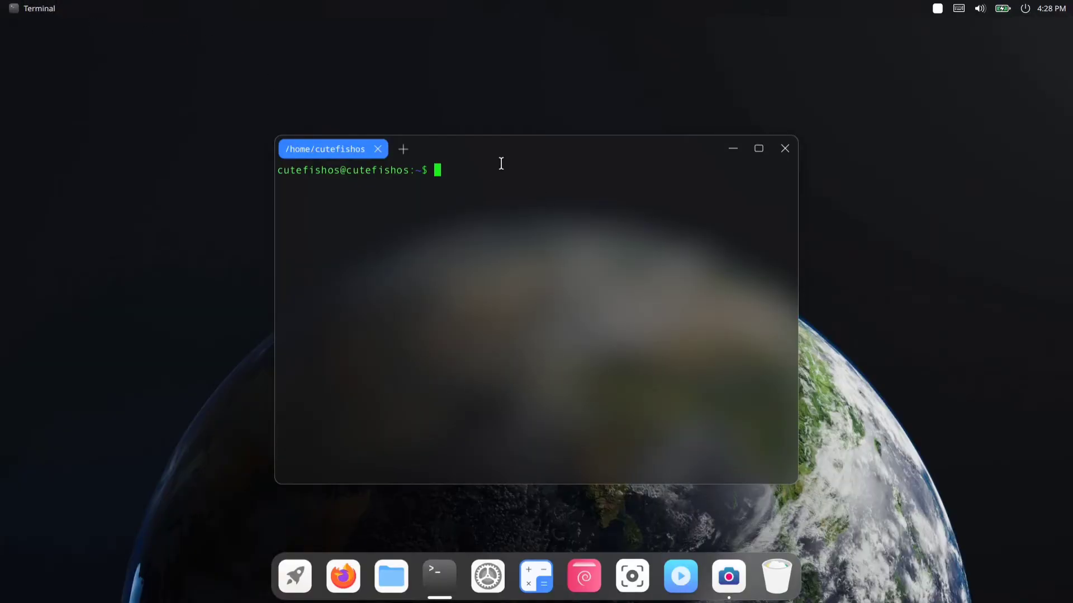
# Step: Run pwd and ls to show /home/cutefishos and its eight folders, then close the terminal
pyautogui.write('pwd')
pyautogui.press('Return')
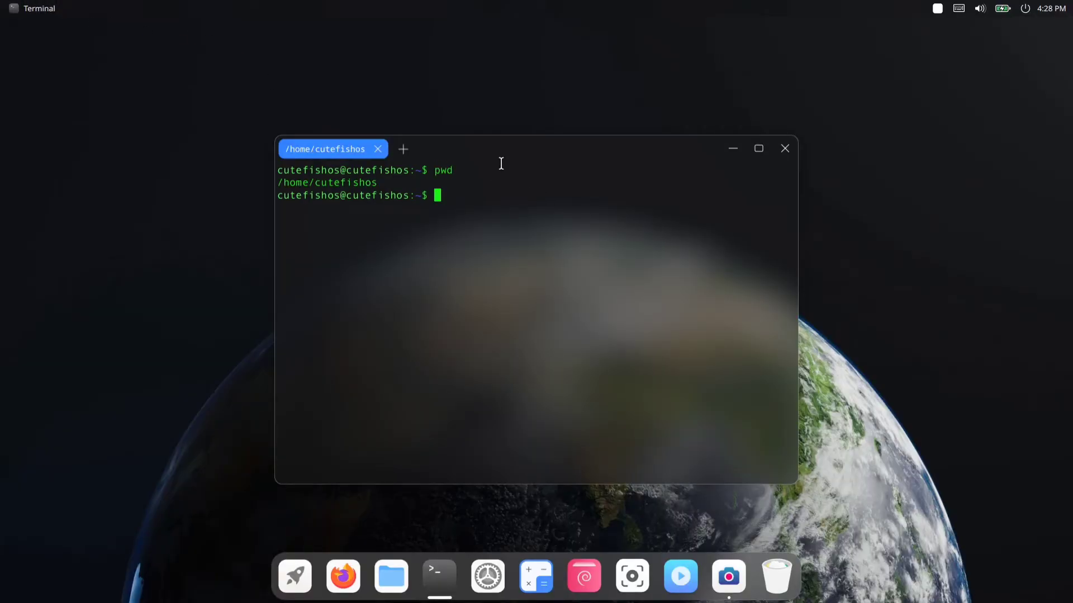
pyautogui.write('ls')
pyautogui.press('Return')
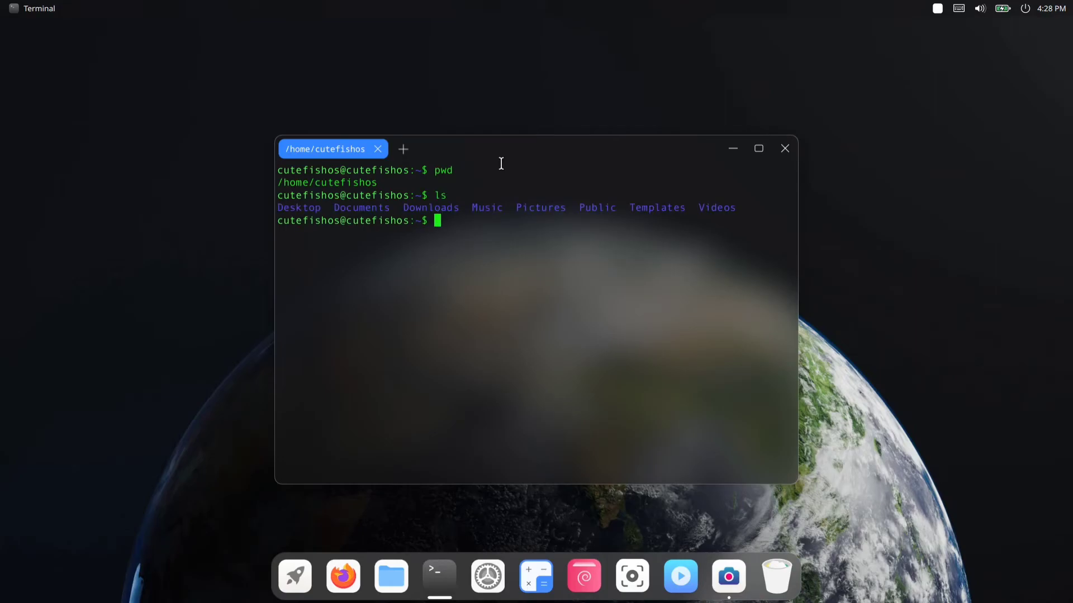
pyautogui.moveTo(552, 143); pyautogui.dragTo(483, 108)
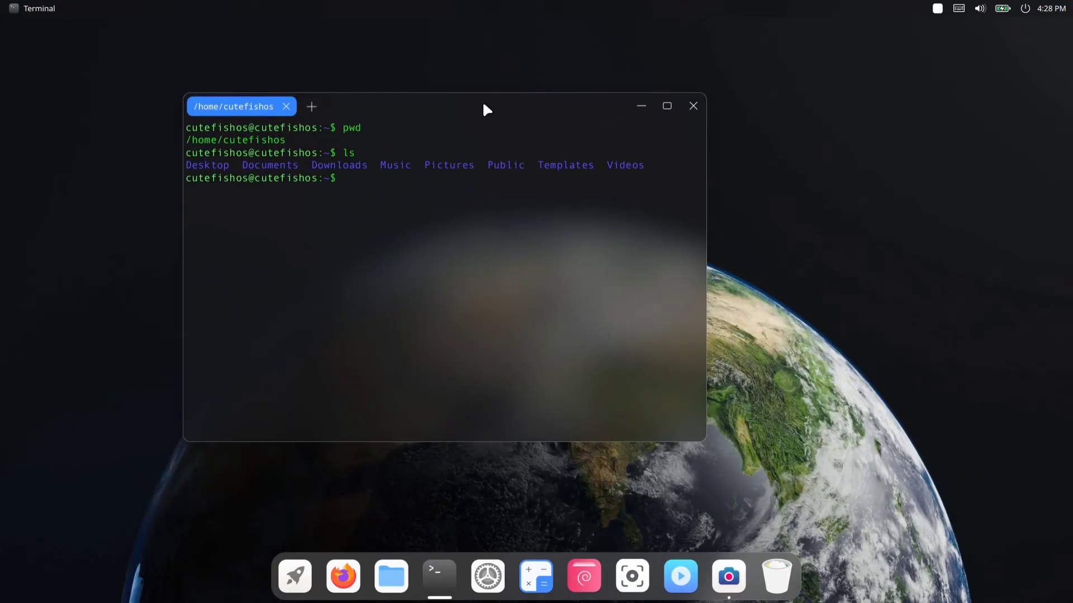
pyautogui.click(692, 102)
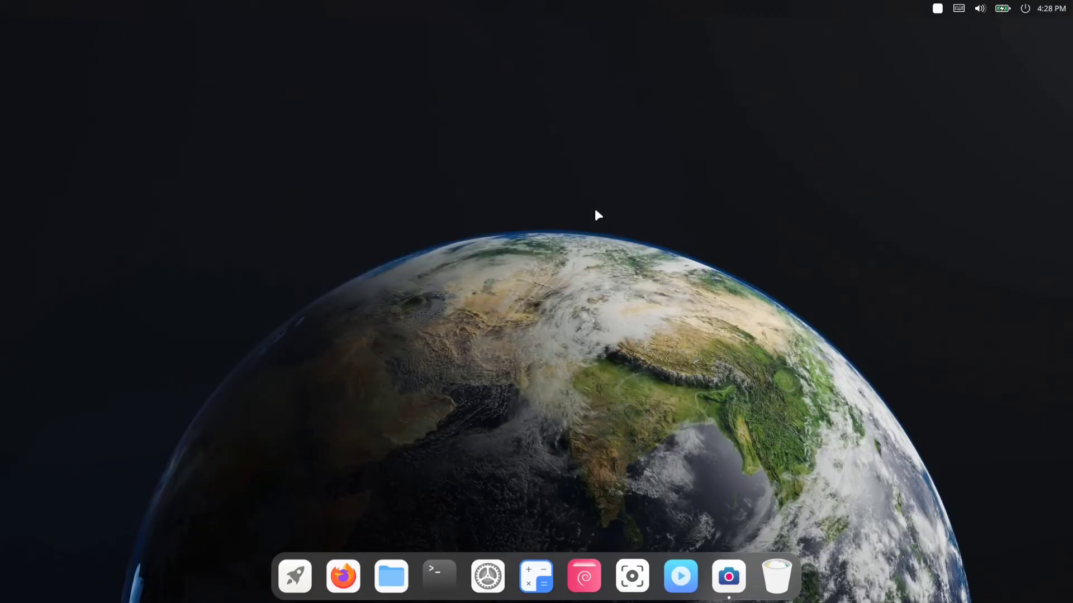
pyautogui.click(295, 576)
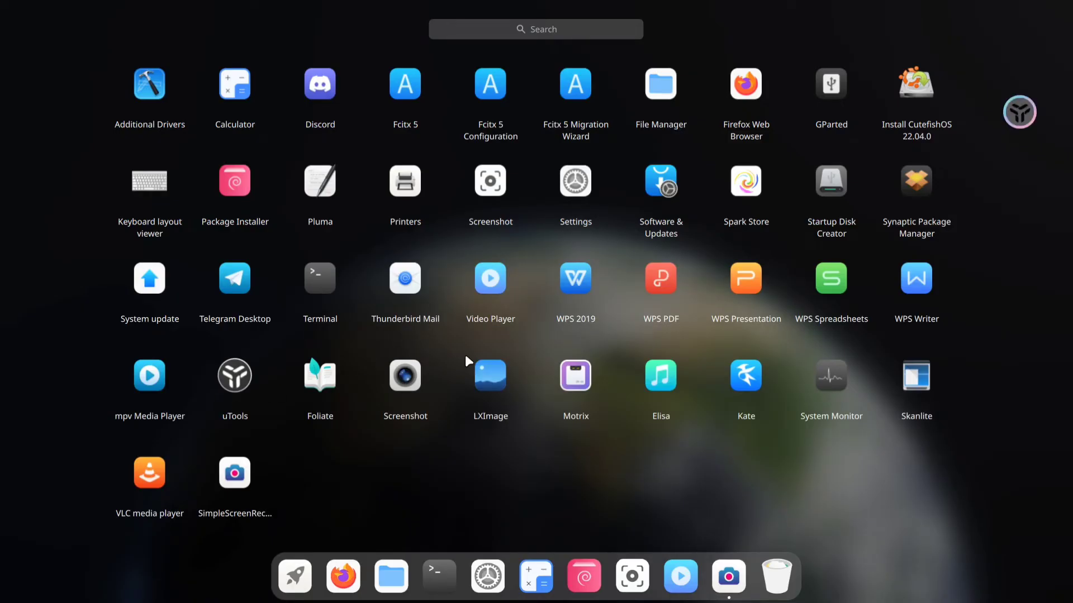
pyautogui.click(636, 215)
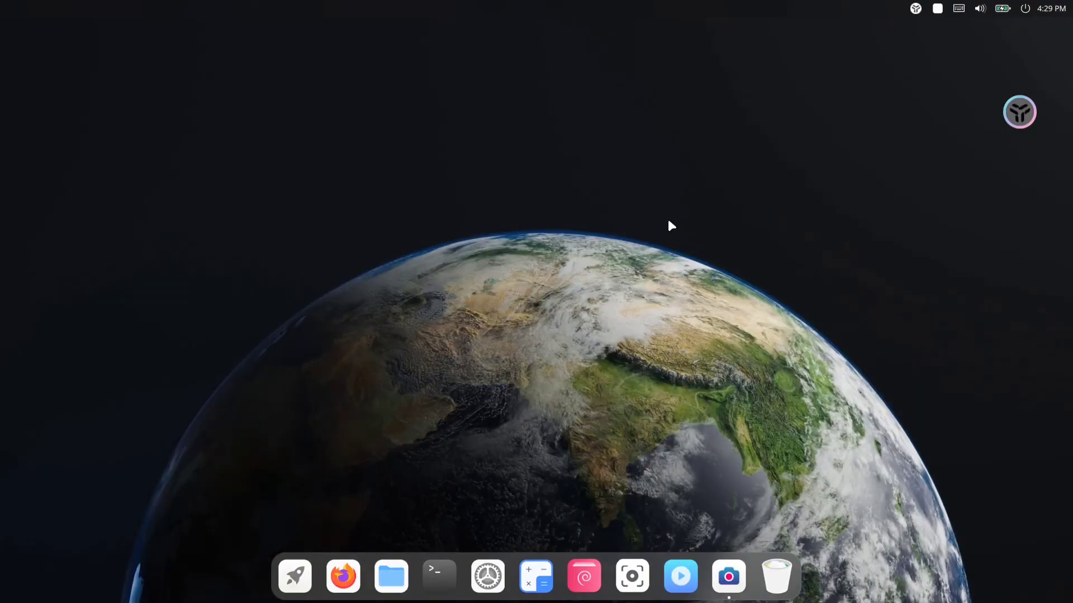
# Step: Search uTools for 'sd' then 's', move its ball to the top-left corner, and show the app grid
pyautogui.click(1019, 112)
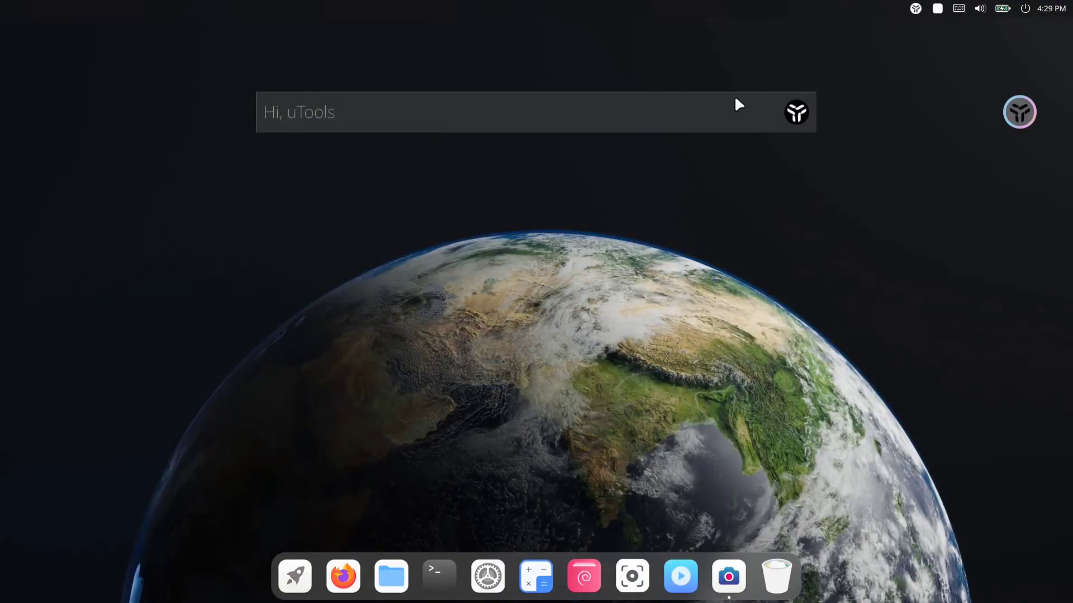
pyautogui.write('sd')
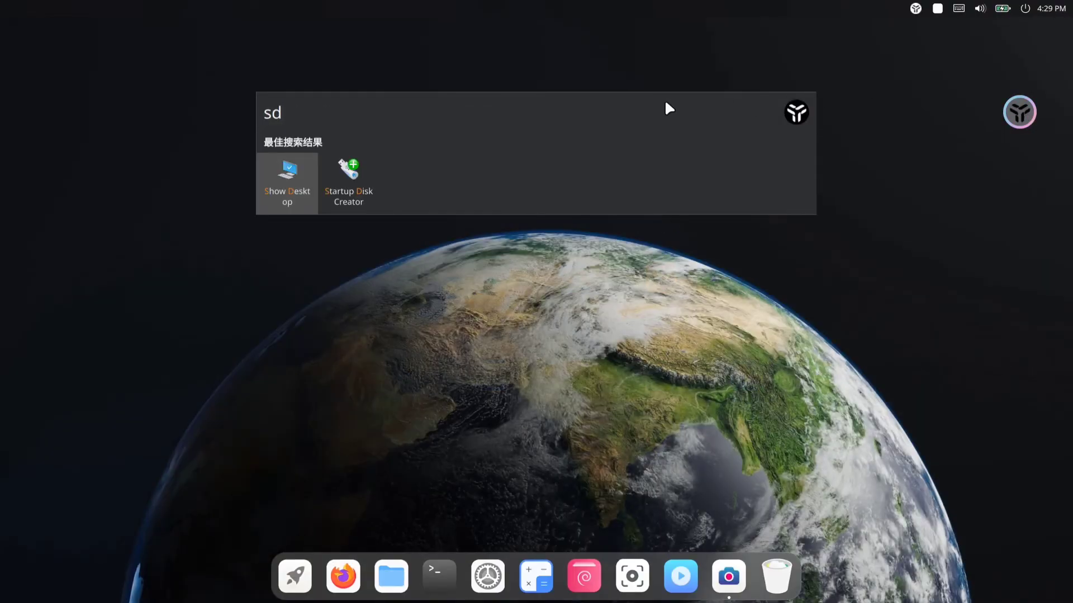
pyautogui.press('BackSpace')
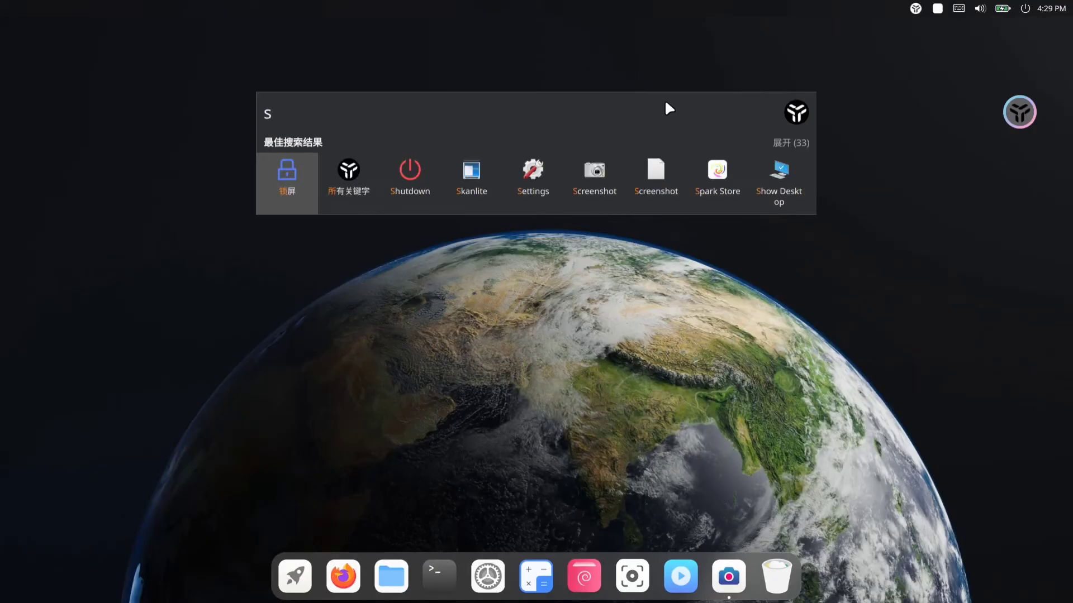
pyautogui.moveTo(1020, 111); pyautogui.dragTo(5, 27)
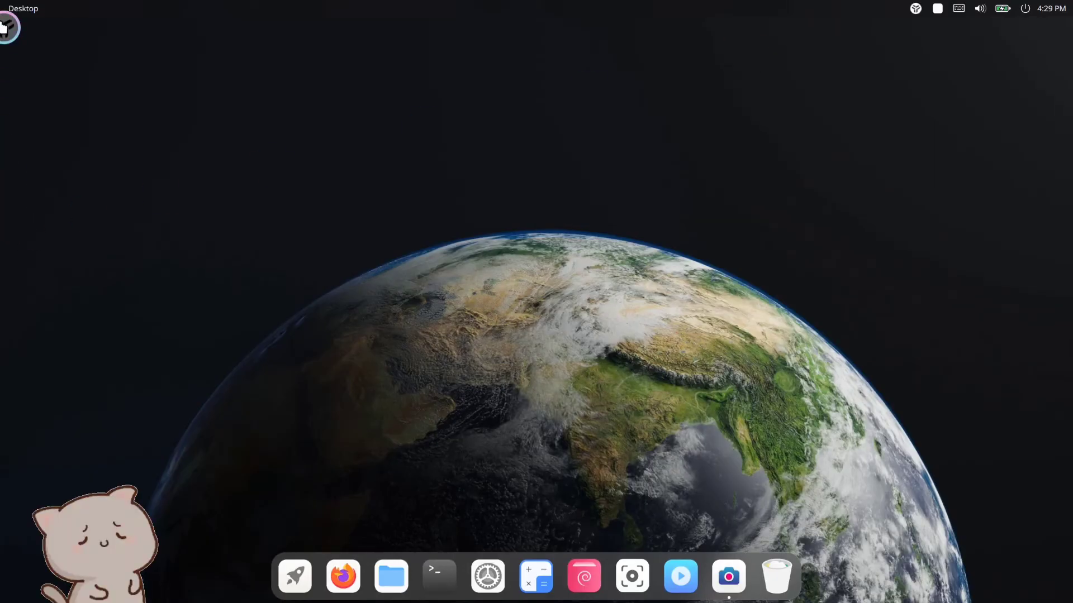
pyautogui.click(291, 581)
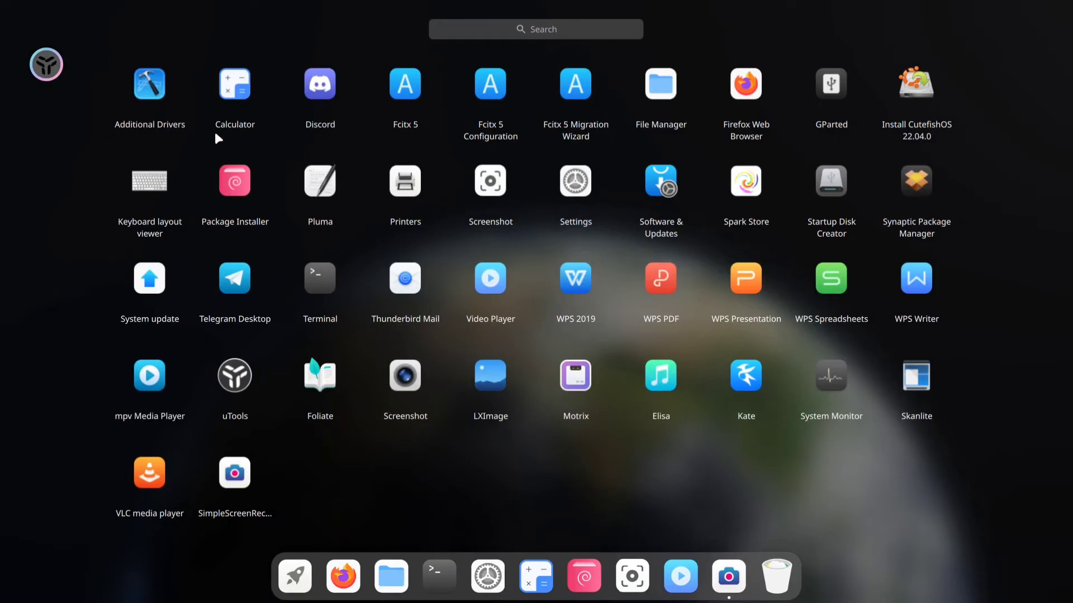
# Step: Launch Calculator from the Launcher grid, drag its window aside, close it, and reopen the app grid
pyautogui.click(235, 92)
pyautogui.moveTo(508, 135); pyautogui.dragTo(217, 94)
pyautogui.click(393, 95)
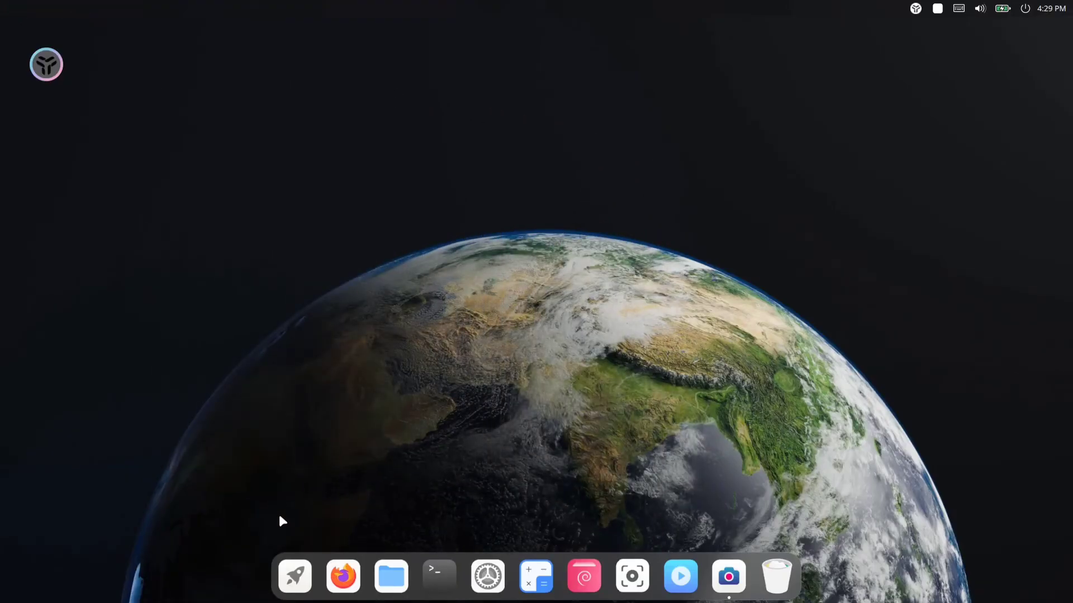
pyautogui.click(306, 576)
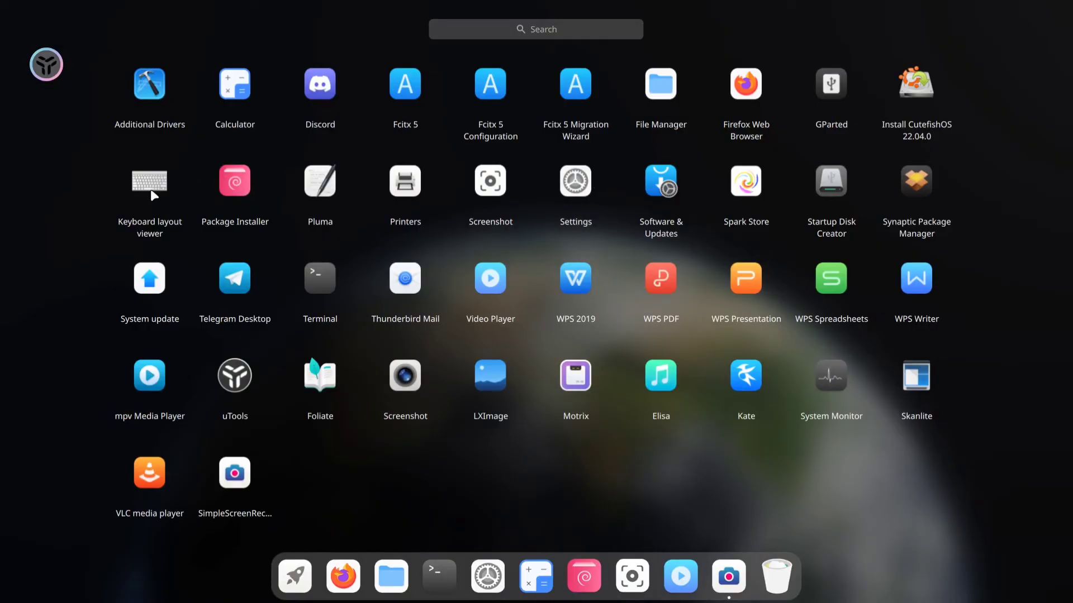
pyautogui.click(670, 182)
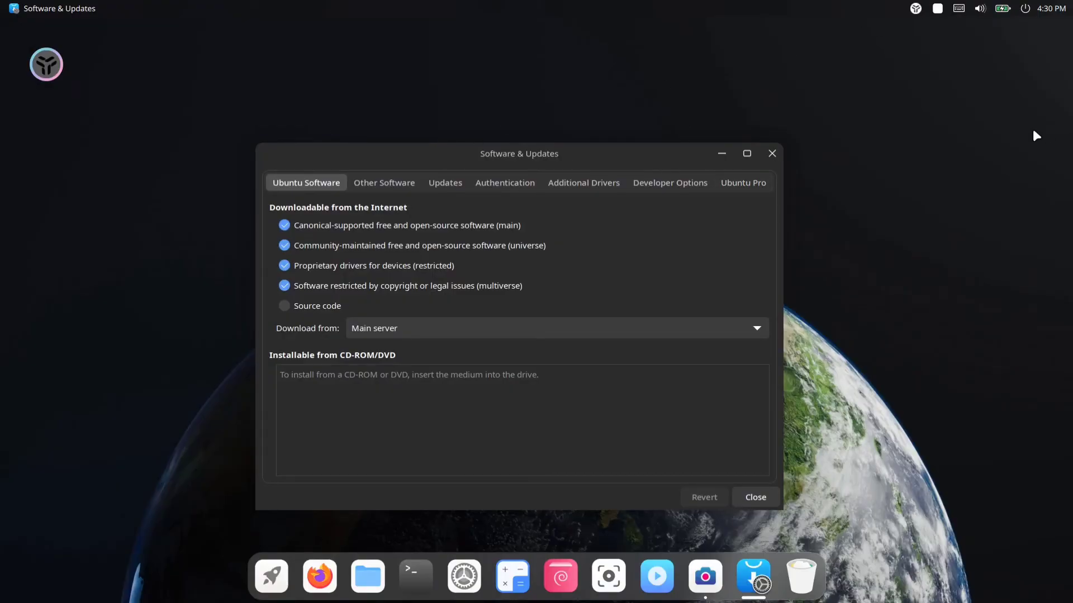
pyautogui.click(771, 153)
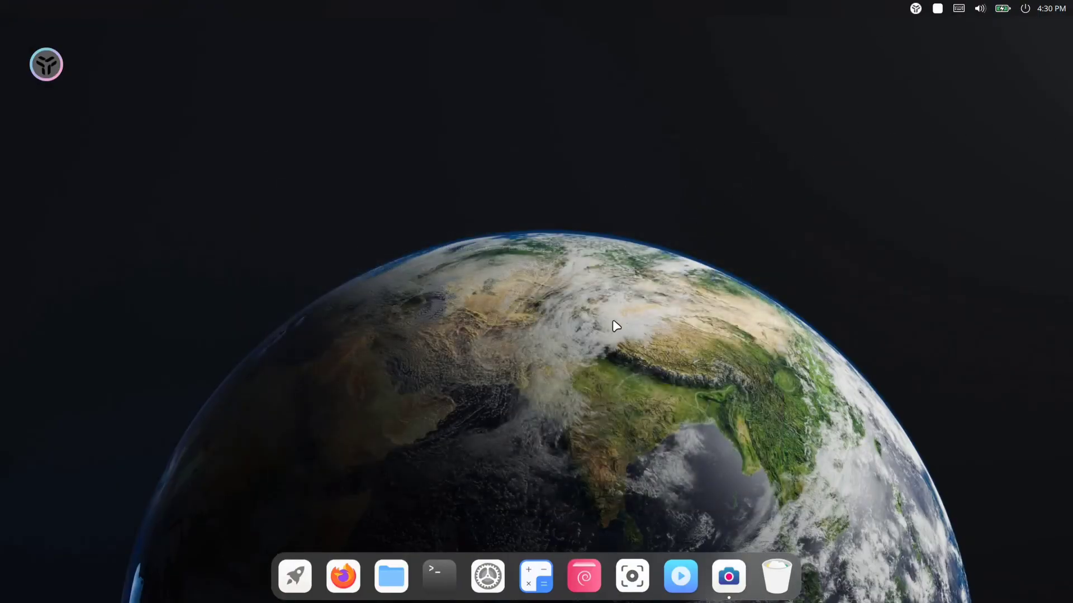
pyautogui.click(297, 571)
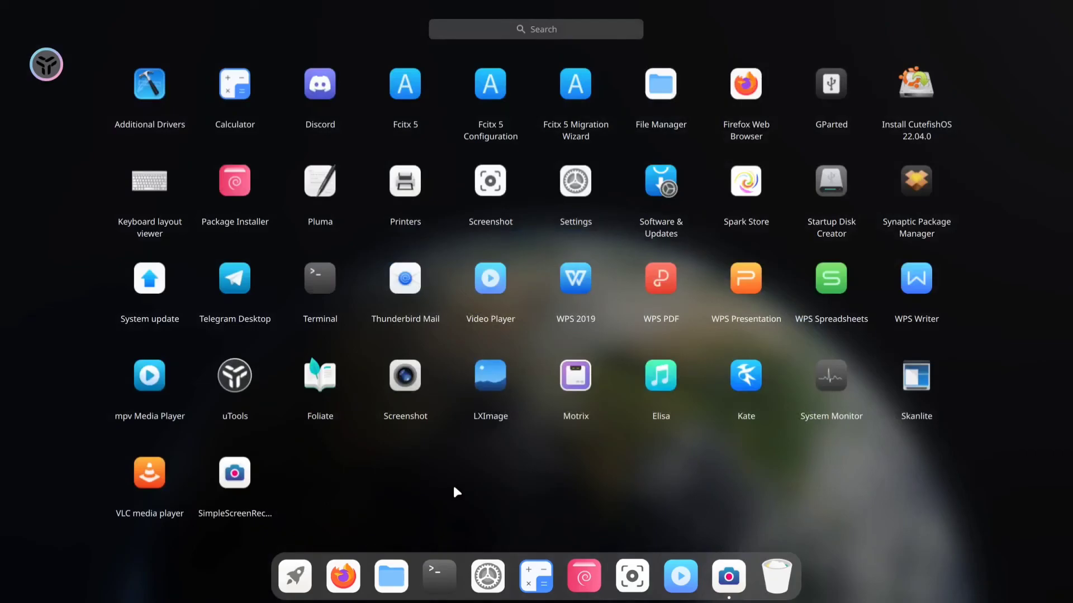
# Step: Launch Spark Store, nudge its window, and scroll through the Chat category
pyautogui.click(738, 189)
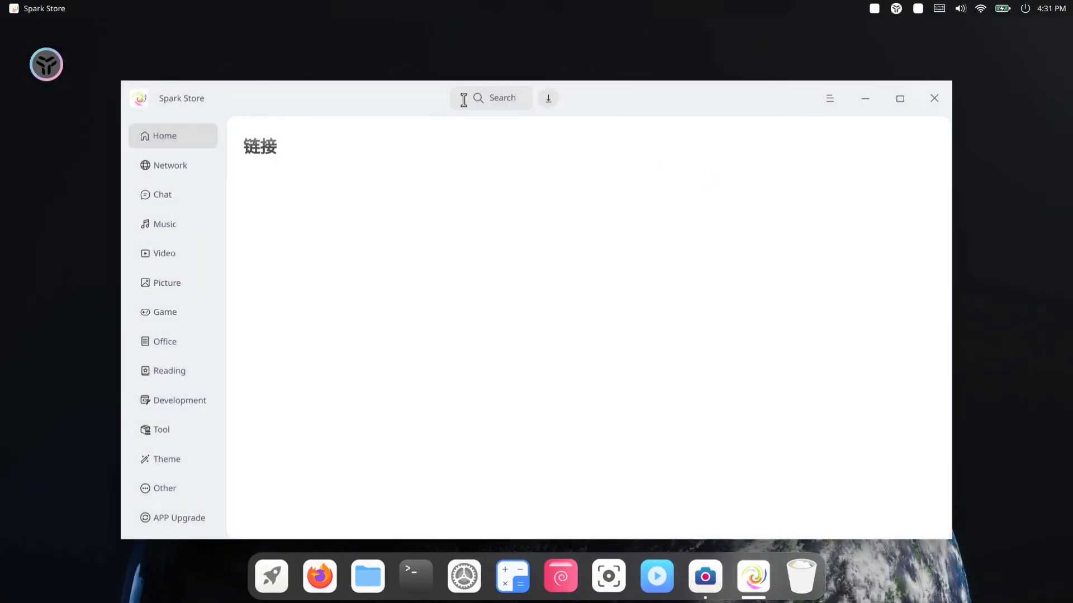
pyautogui.moveTo(362, 103); pyautogui.dragTo(383, 79)
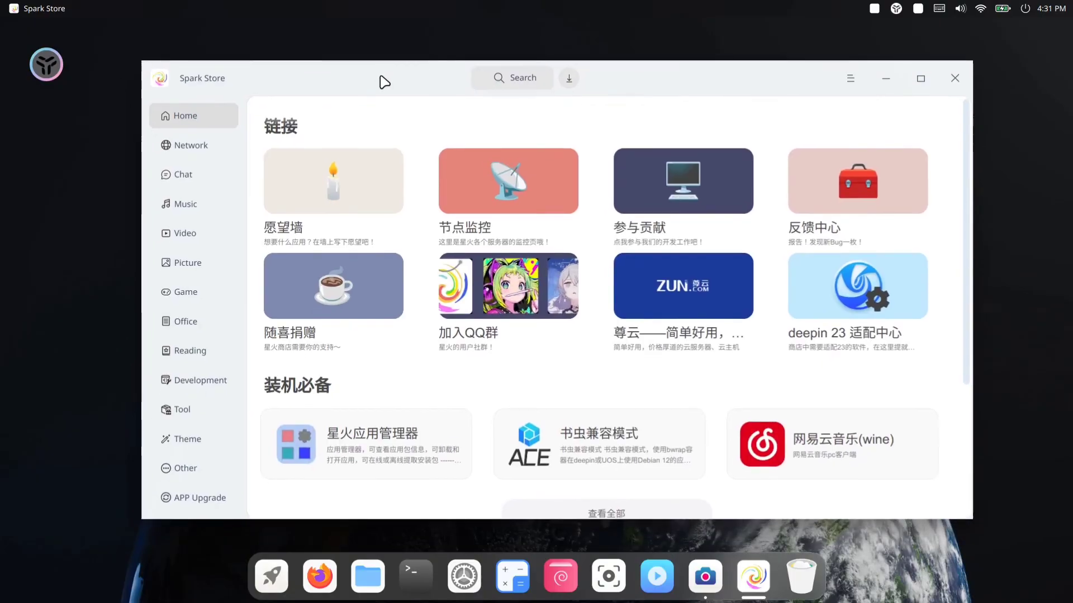
pyautogui.click(180, 174)
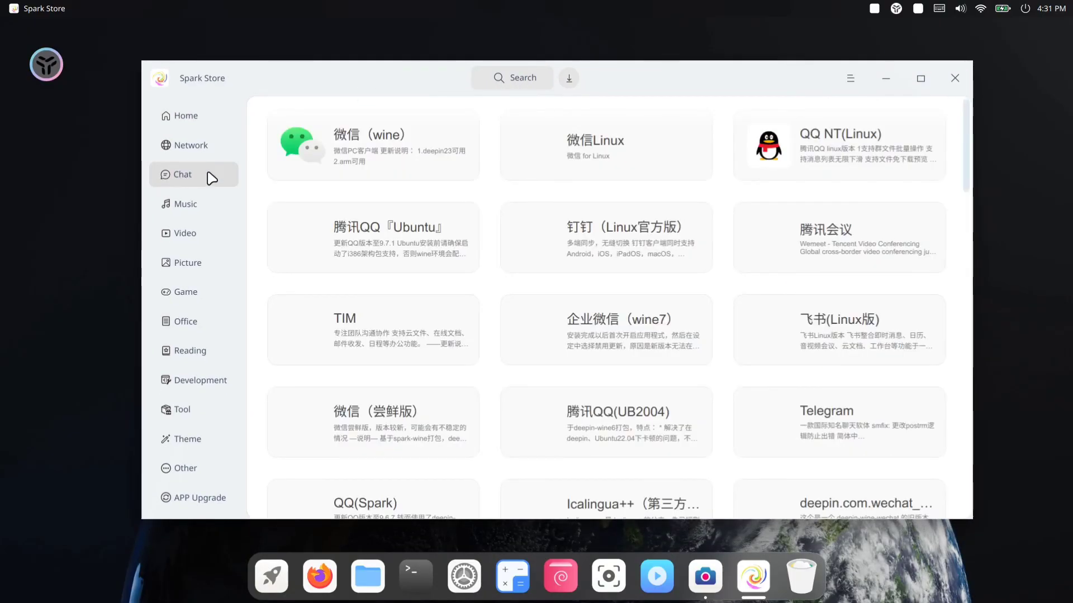
pyautogui.scroll(-5, 489, 256)
pyautogui.scroll(5, 488, 257)
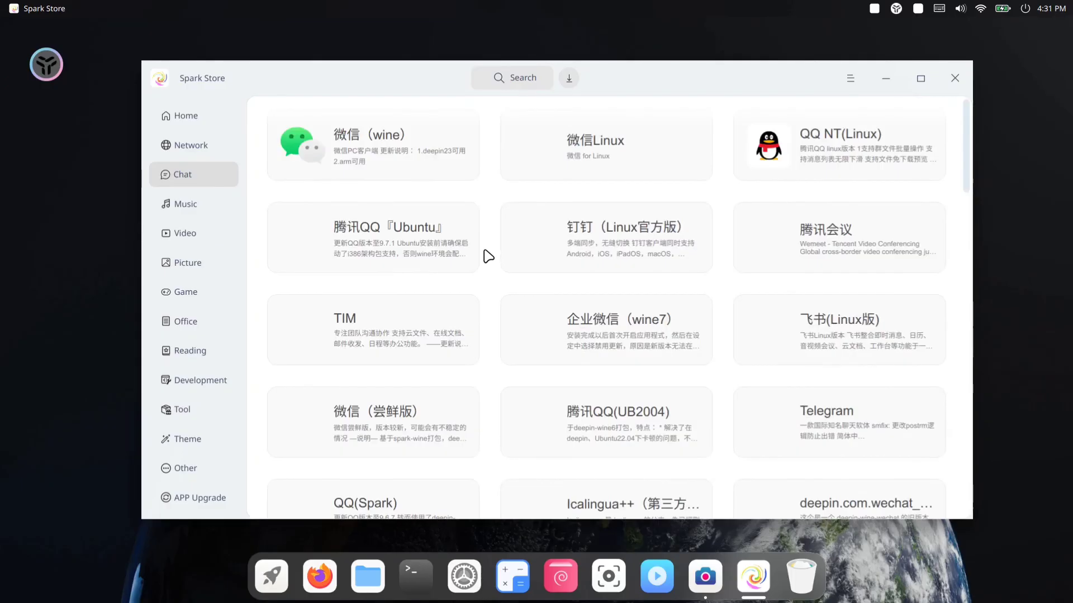
# Step: Browse the Music, Game, Reading and Development categories, then scroll the Home page
pyautogui.click(206, 211)
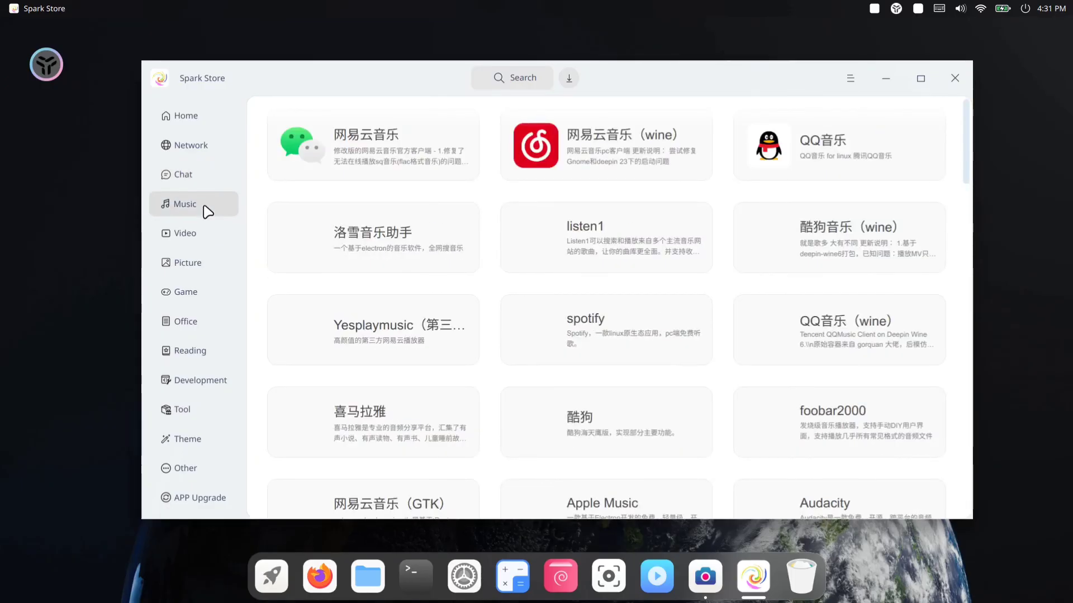
pyautogui.click(195, 287)
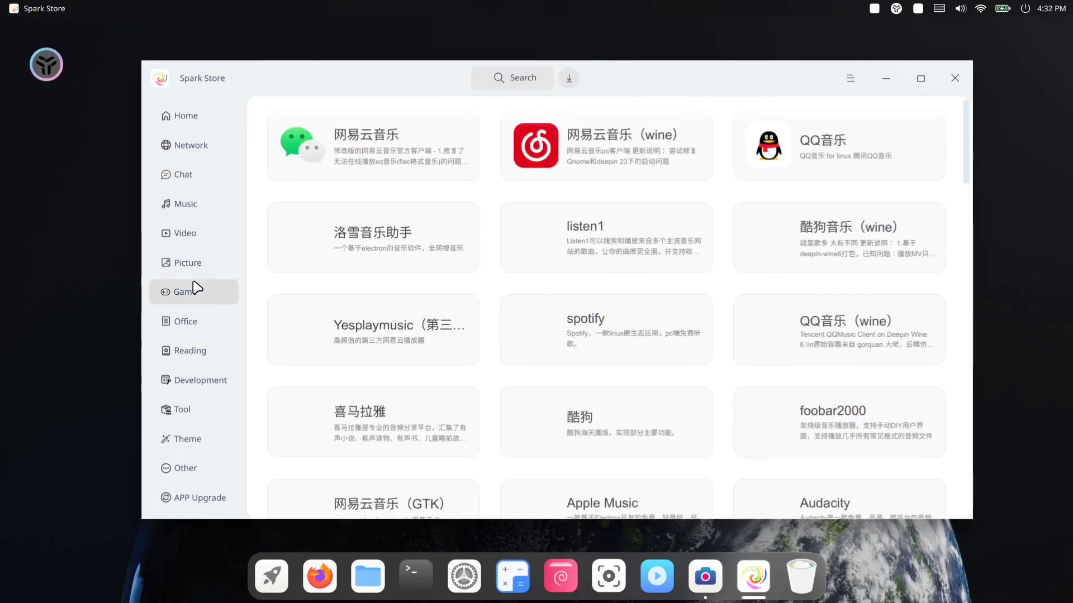
pyautogui.click(198, 352)
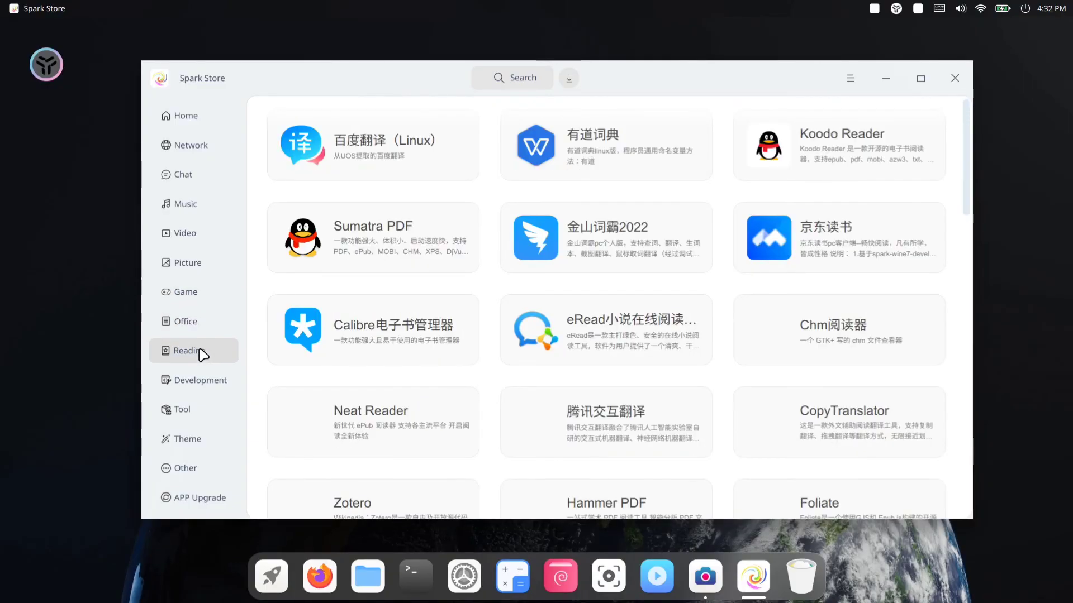
pyautogui.click(203, 380)
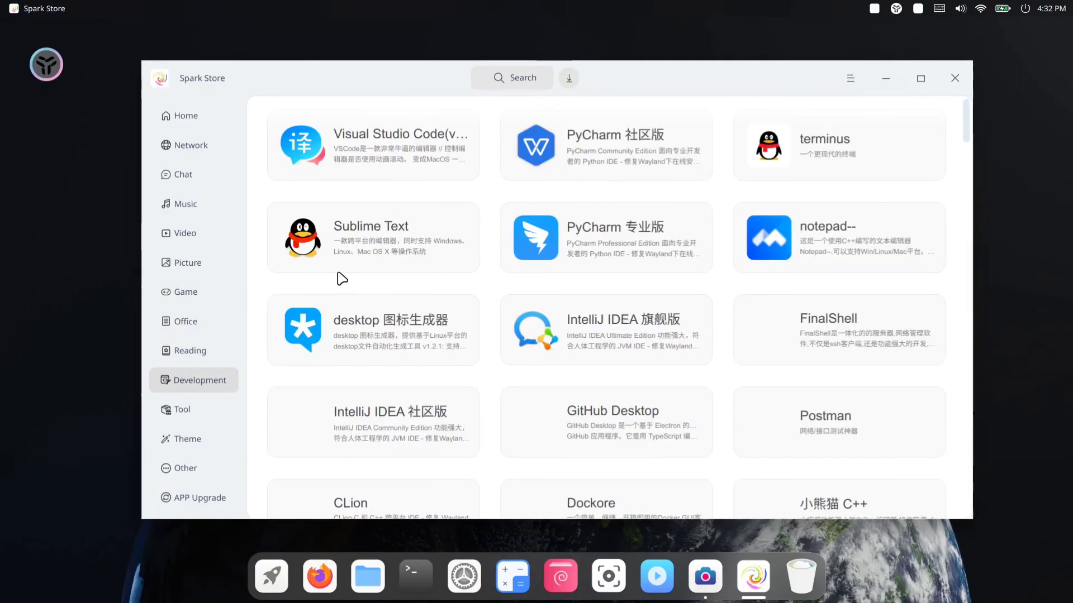
pyautogui.click(179, 116)
pyautogui.scroll(-4, 402, 300)
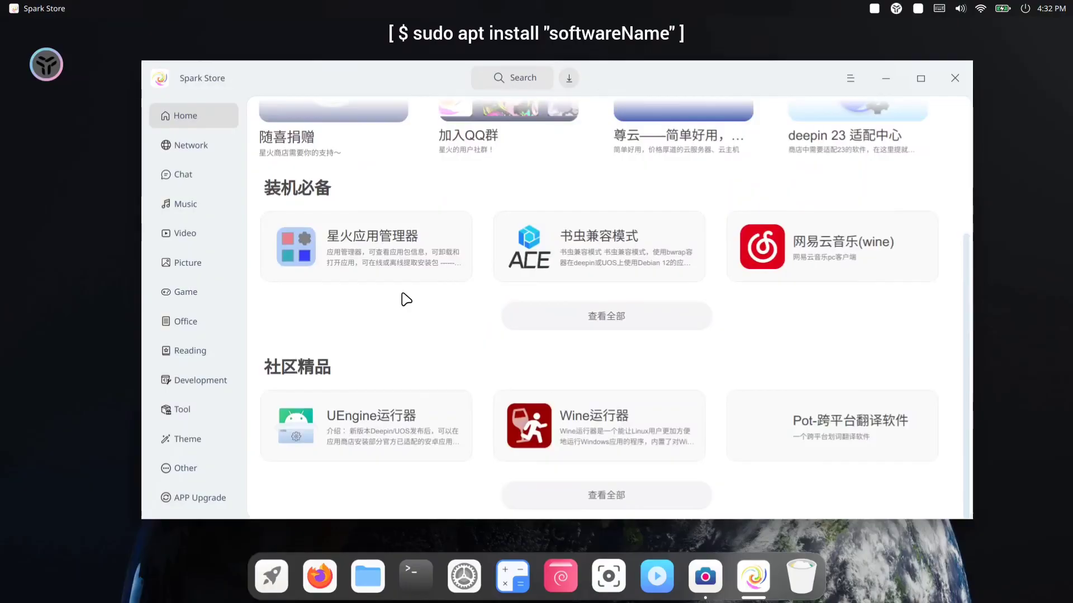
pyautogui.scroll(3, 403, 299)
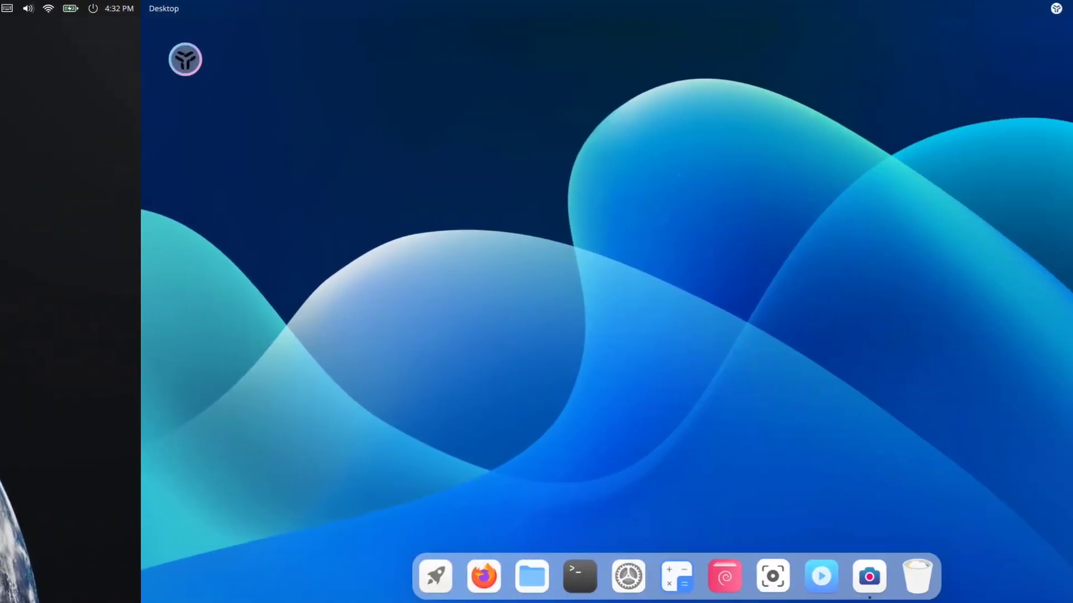
# Step: Lower the screen brightness from the Control Center and dismiss it
pyautogui.click(1003, 9)
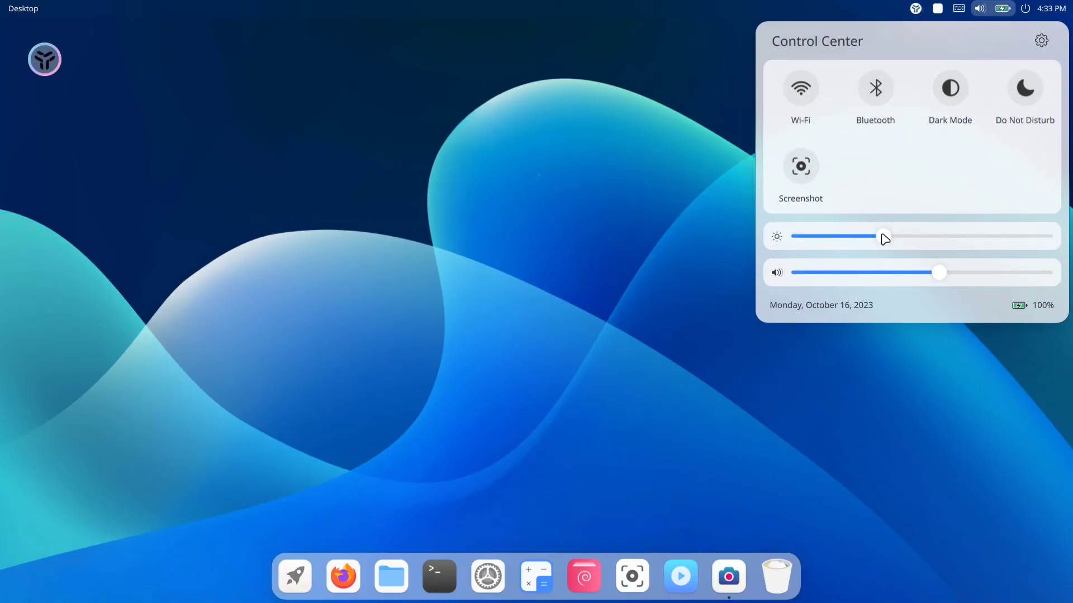
pyautogui.moveTo(884, 237); pyautogui.dragTo(886, 210)
pyautogui.click(398, 149)
# Step: Cycle through the open windows (SimpleScreenRecorder, Firefox) back to the desktop with Alt+Tab
pyautogui.hotkey('alt', 'Tab')
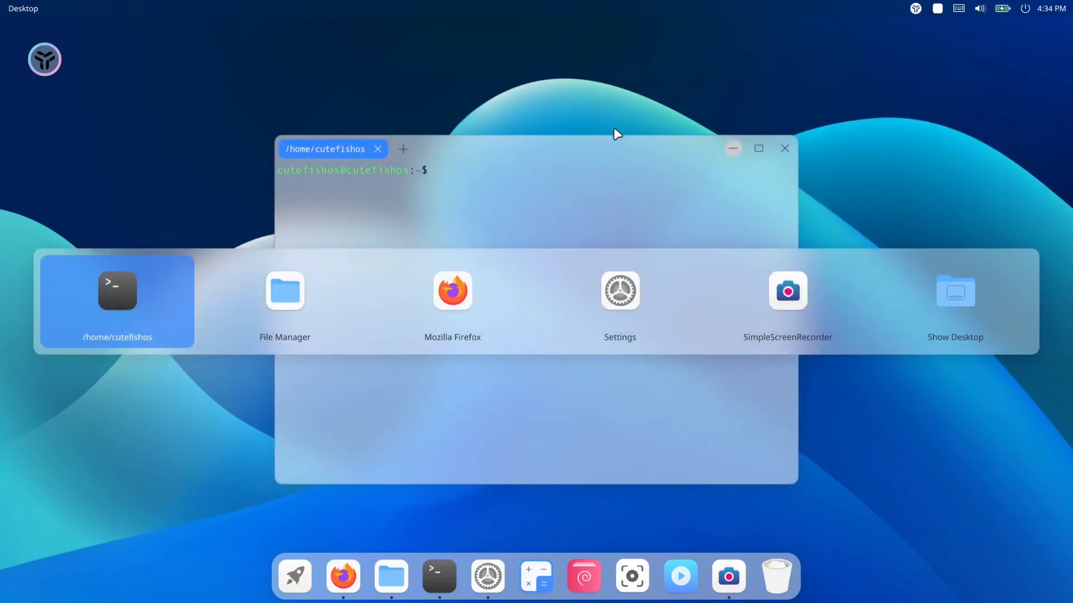
pyautogui.hotkey('alt', 'Tab')
pyautogui.hotkey('alt', 'Tab')
pyautogui.hotkey('alt', 'Tab')
pyautogui.hotkey('alt', 'Tab')
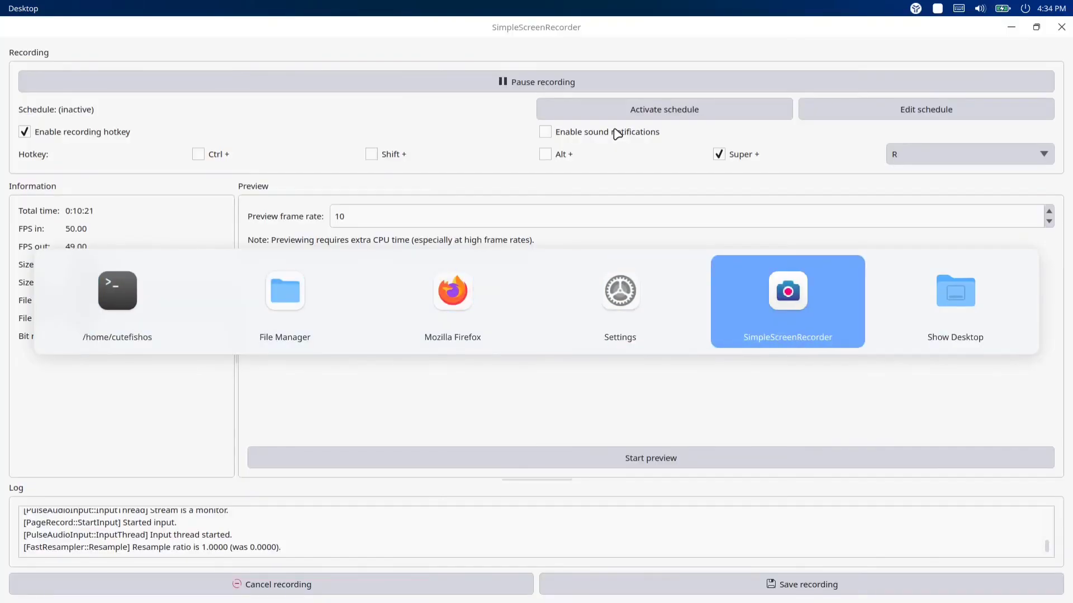
pyautogui.hotkey('alt', 'Tab')
pyautogui.hotkey('alt', 'Tab')
pyautogui.hotkey('alt', 'Tab')
pyautogui.hotkey('alt', 'Tab')
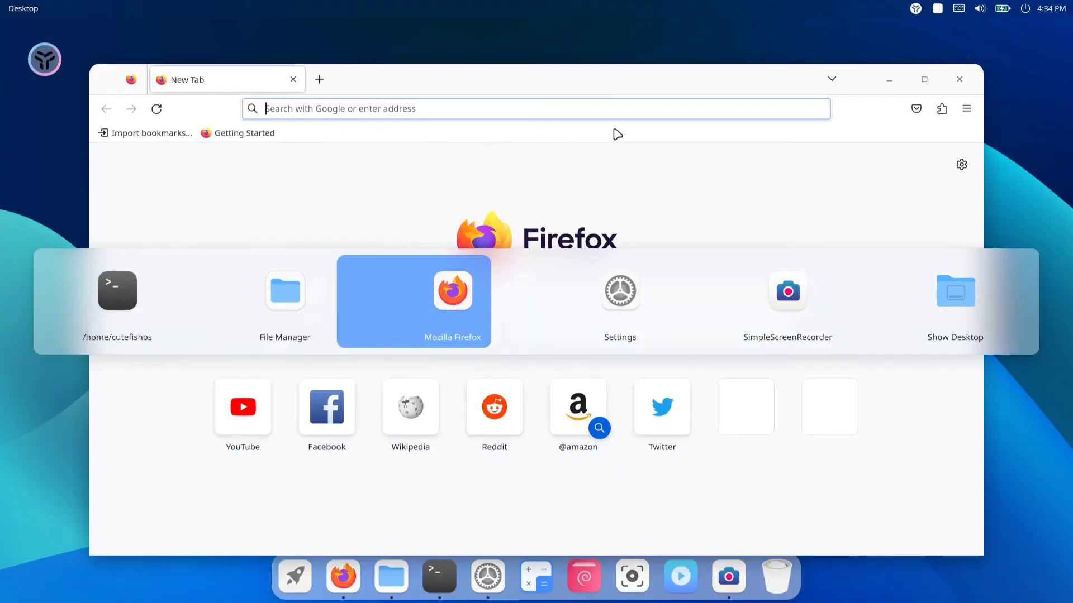
pyautogui.hotkey('alt', 'Tab')
pyautogui.hotkey('alt', 'Tab')
pyautogui.hotkey('alt', 'Tab')
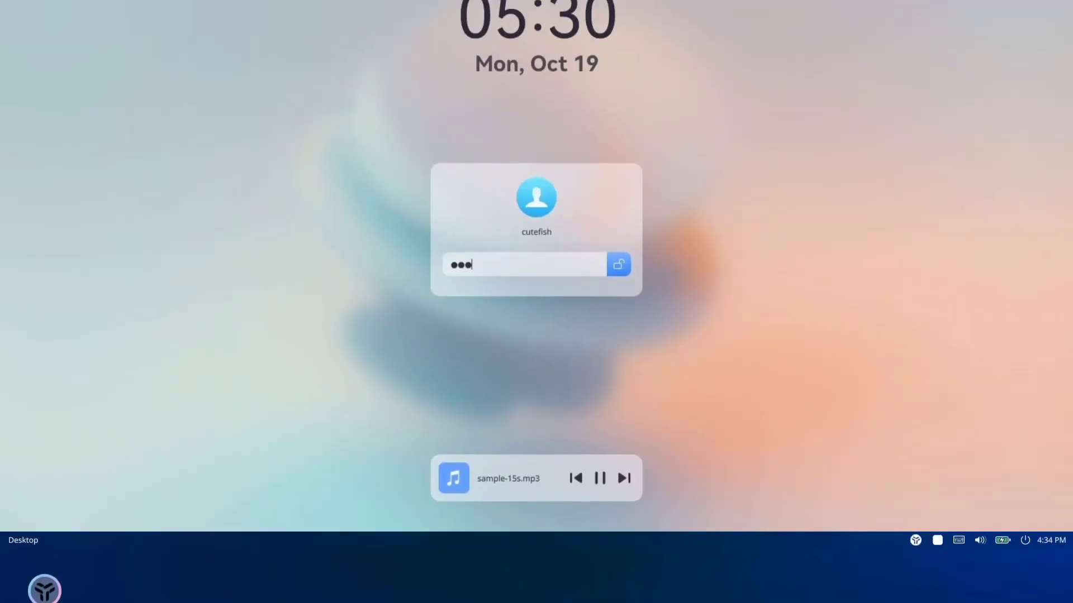